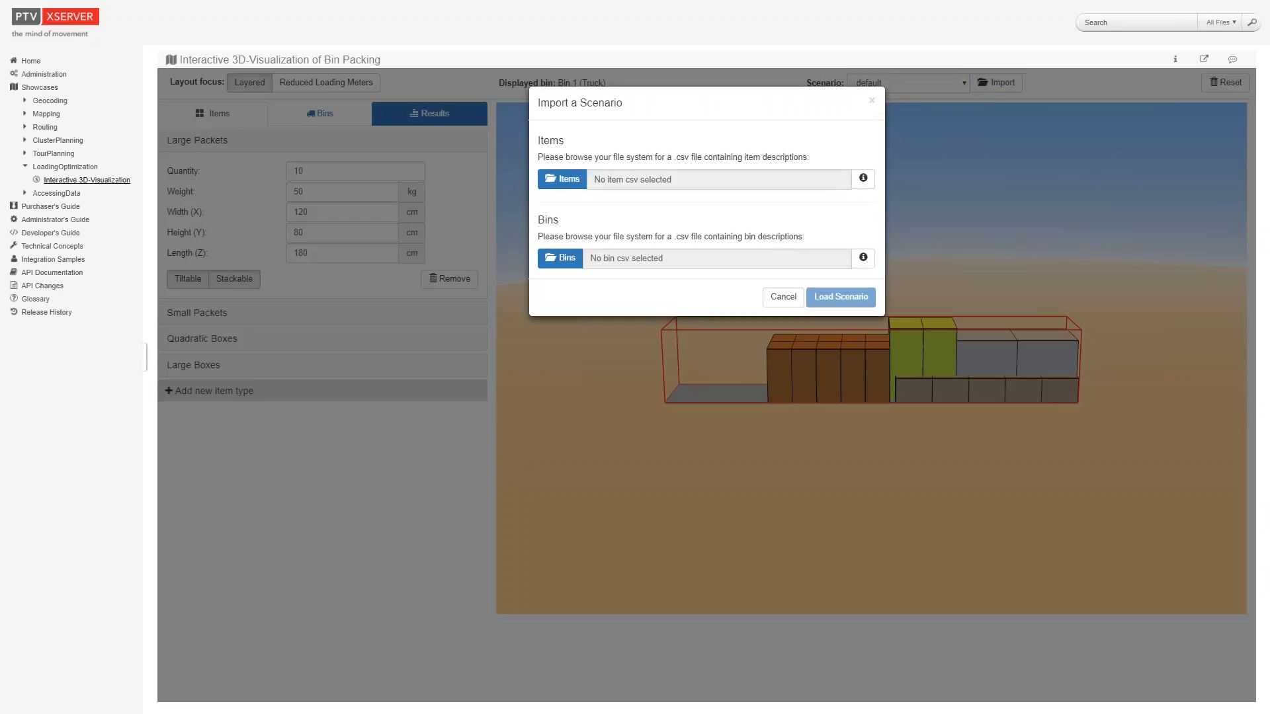
Browse for the items file and inspect the header and rows of Sample 1.items.1.csv in UltraEdit
{"action": "left_click", "coordinate": [561, 179]}
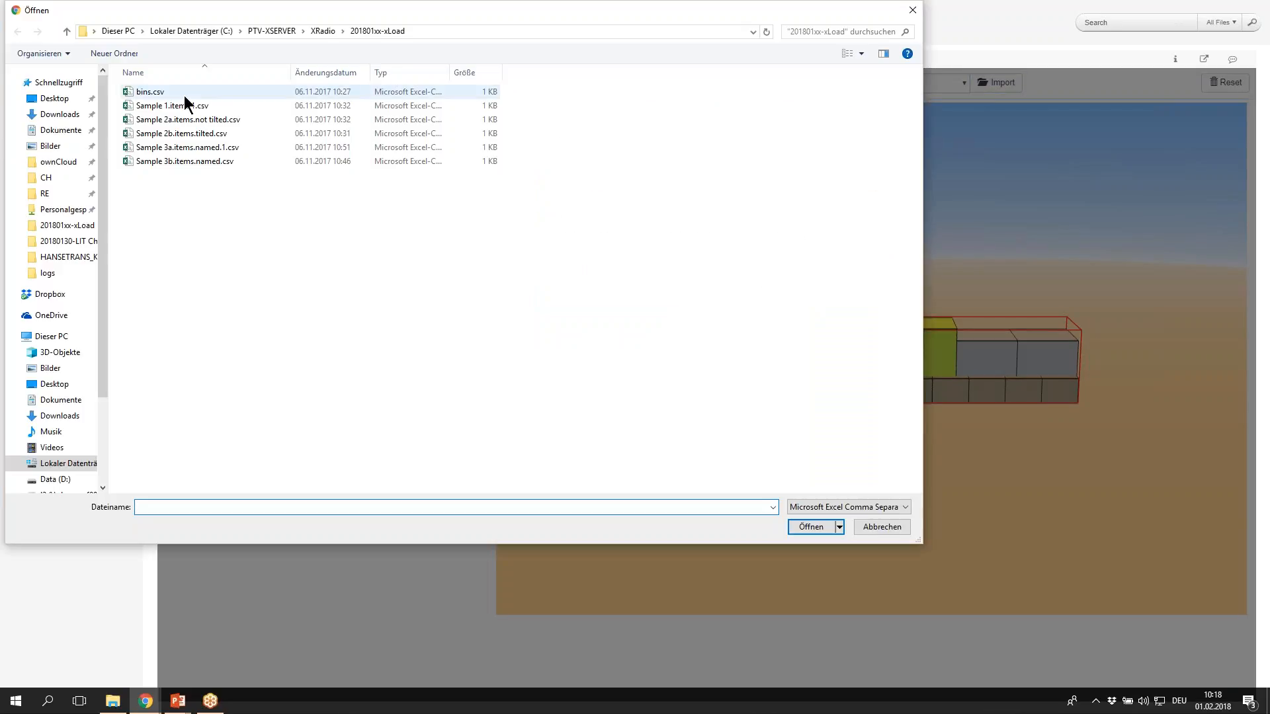
{"action": "left_click", "coordinate": [184, 108]}
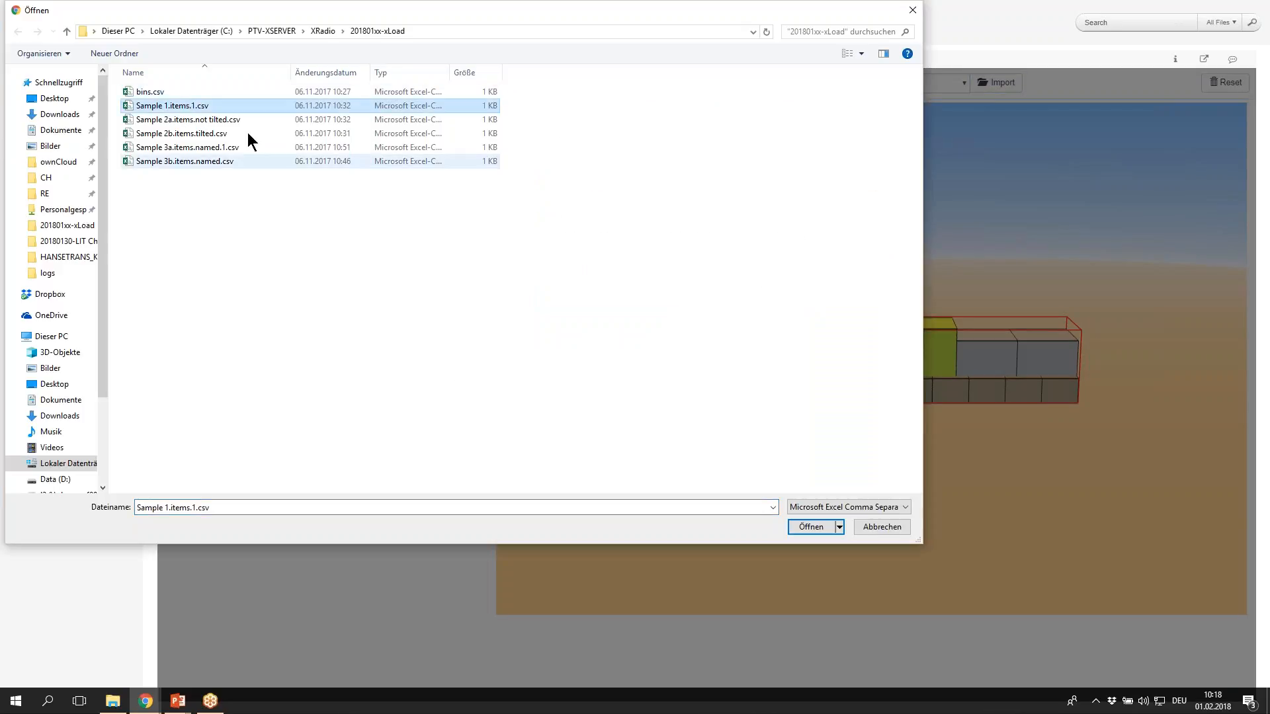
{"action": "right_click", "coordinate": [184, 107]}
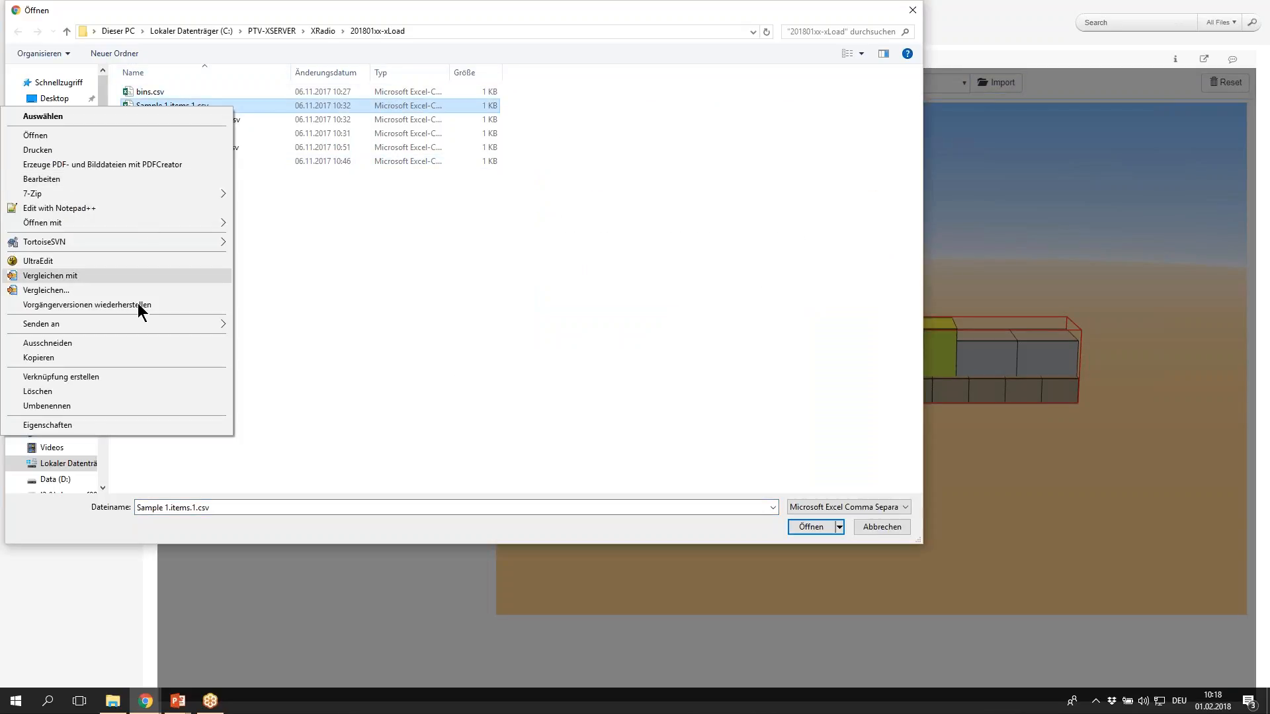
{"action": "left_click", "coordinate": [149, 260]}
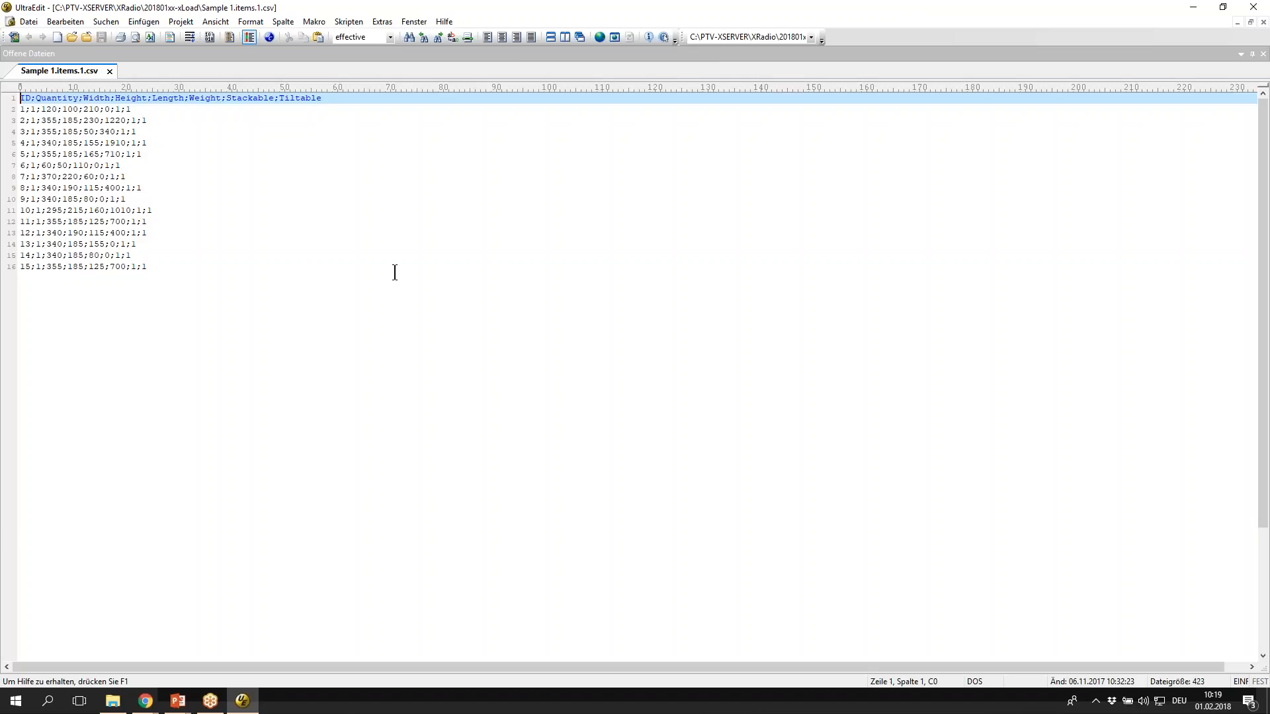
{"action": "key", "text": "shift+Down"}
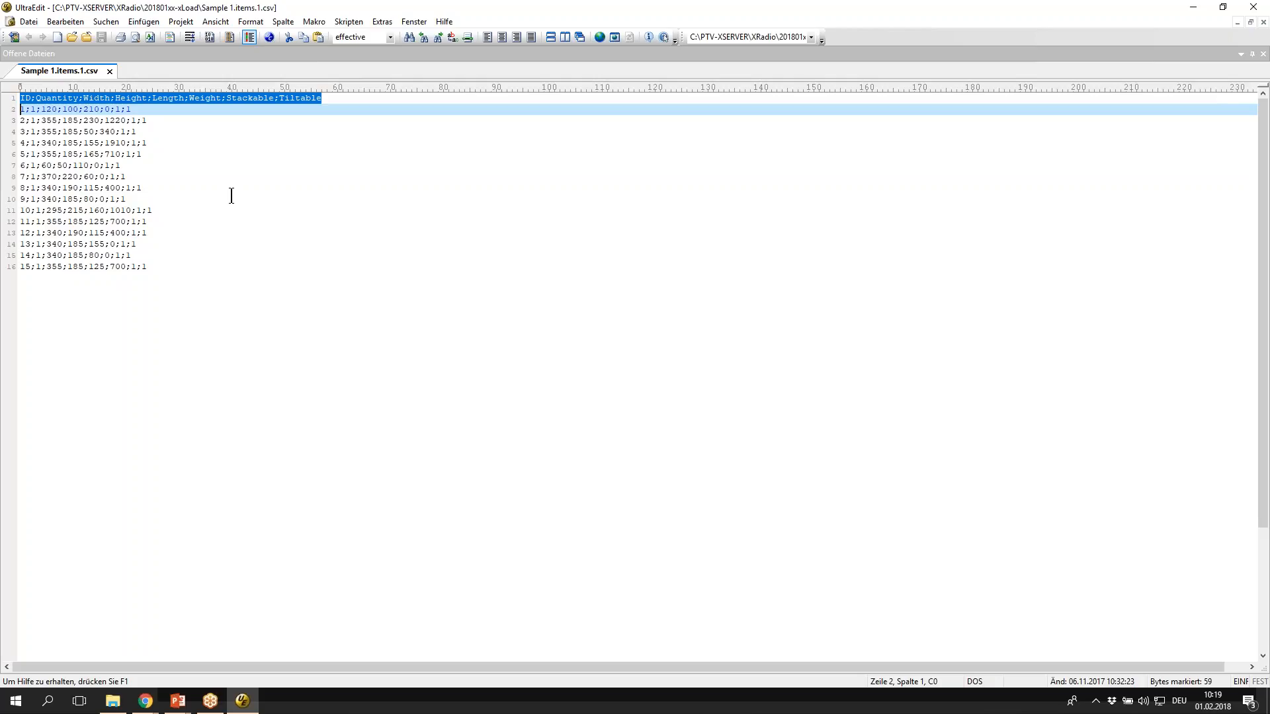
{"action": "key", "text": "Up"}
{"action": "key", "text": "Down"}
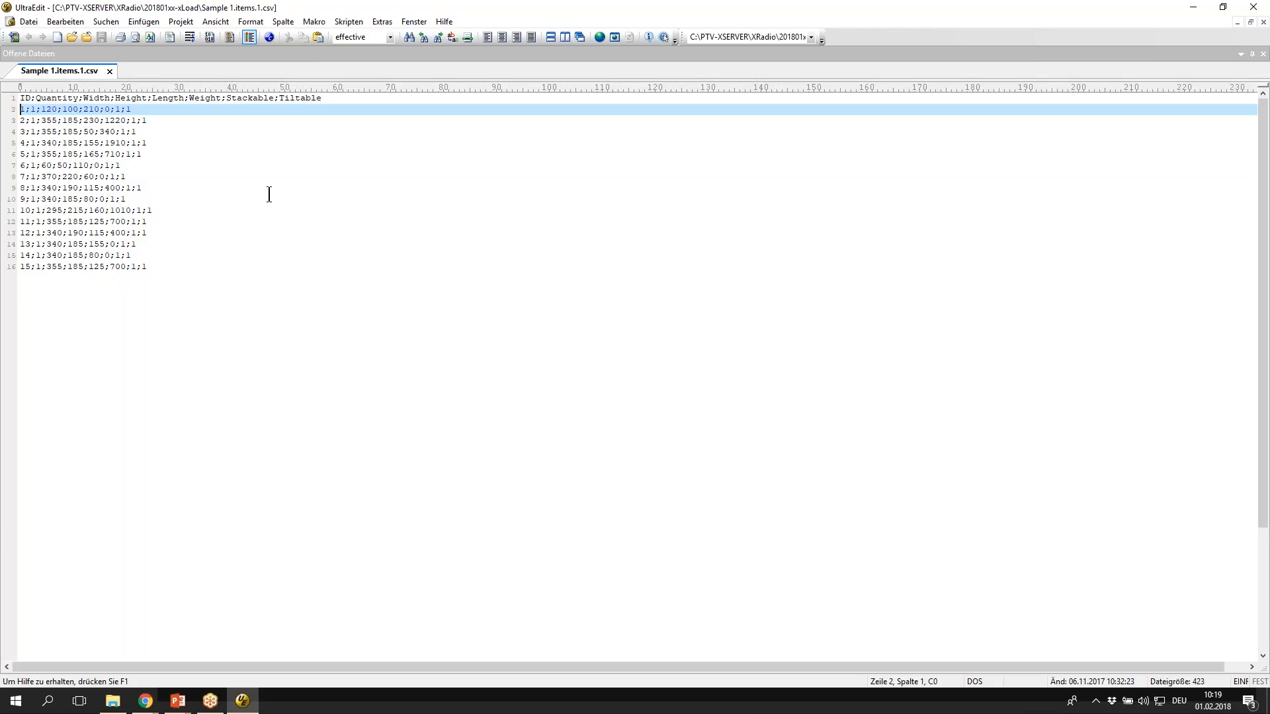
{"action": "left_click_drag", "start_coordinate": [741, 9], "coordinate": [0, 99]}
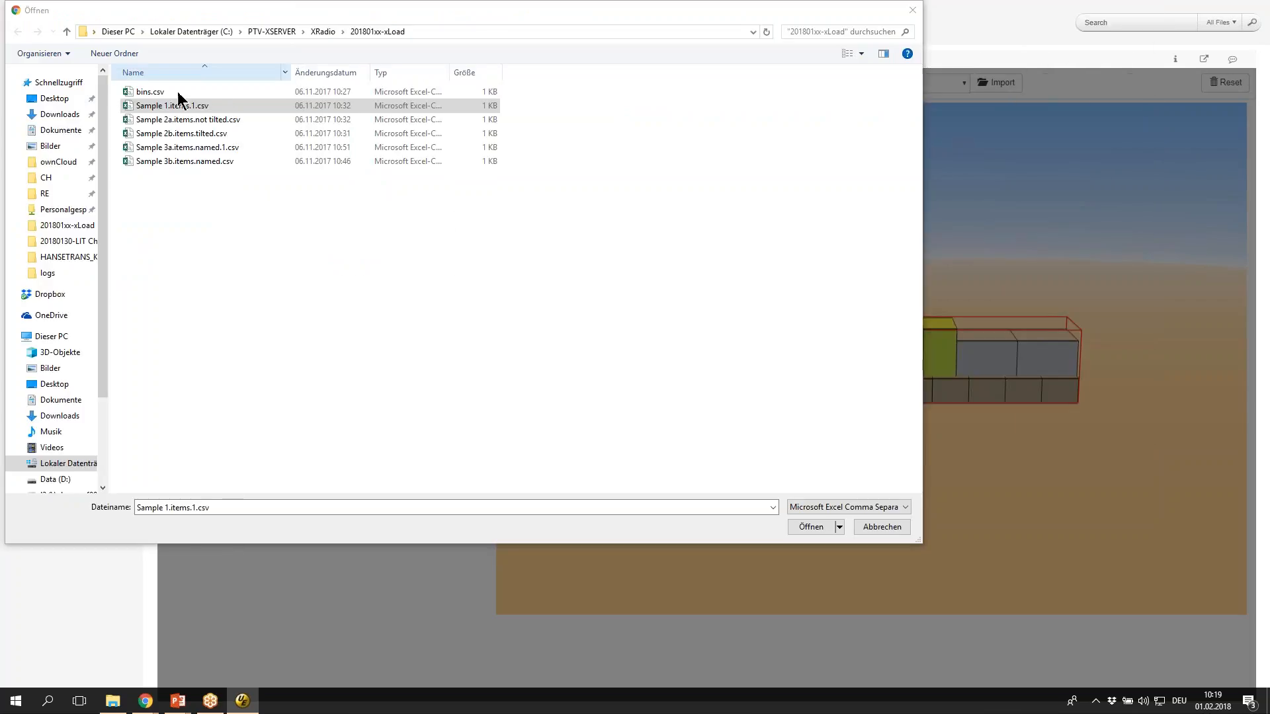
Load a scenario using Sample 1.items.1.csv for the items and bins.csv for the bins
{"action": "double_click", "coordinate": [152, 107]}
{"action": "left_click", "coordinate": [560, 258]}
{"action": "left_click", "coordinate": [150, 93]}
{"action": "left_click", "coordinate": [811, 528]}
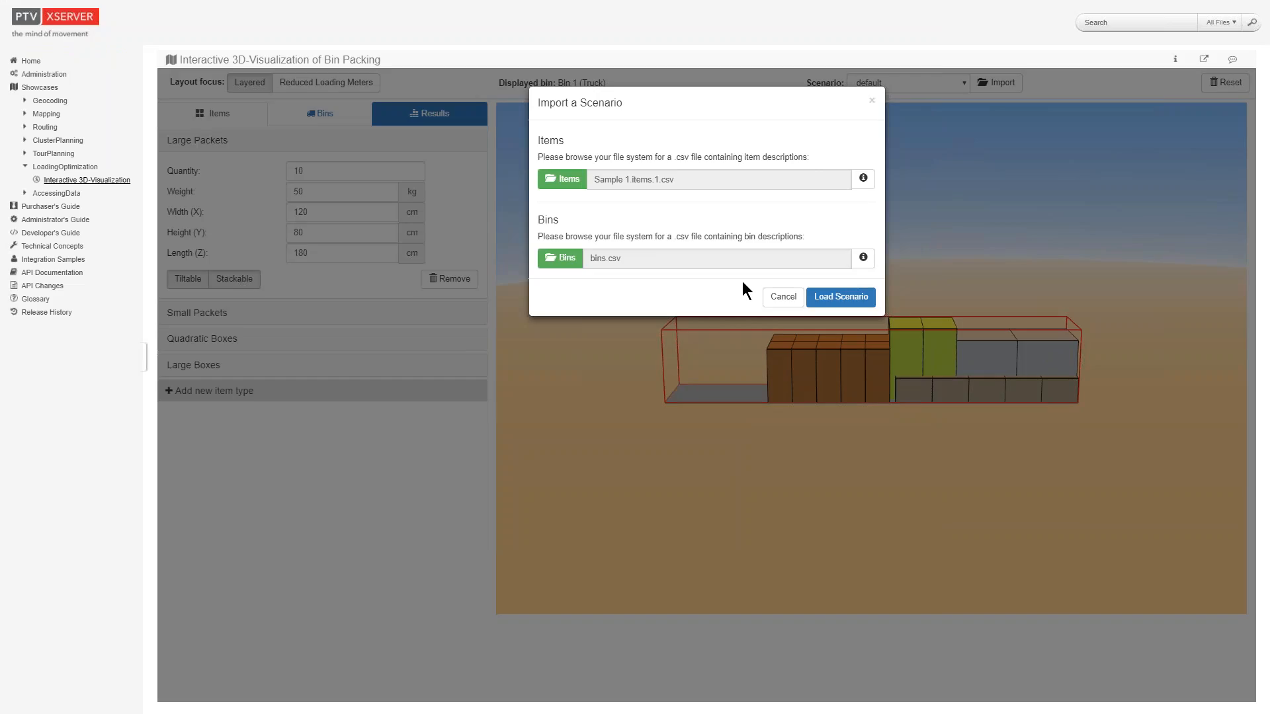
{"action": "left_click", "coordinate": [844, 297]}
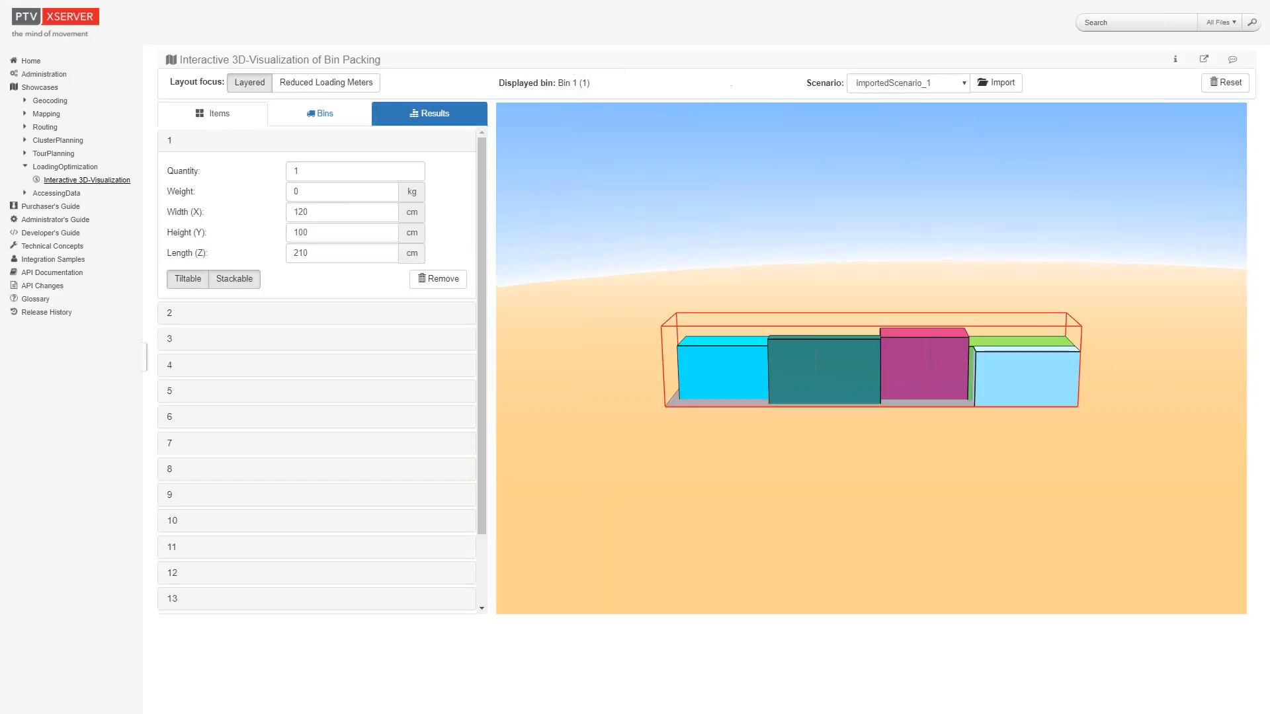
Review the imported scenario's bin definition, item definitions and packing results, and examine the loaded bin in 3D from several angles
{"action": "left_click_drag", "start_coordinate": [878, 341], "coordinate": [902, 401]}
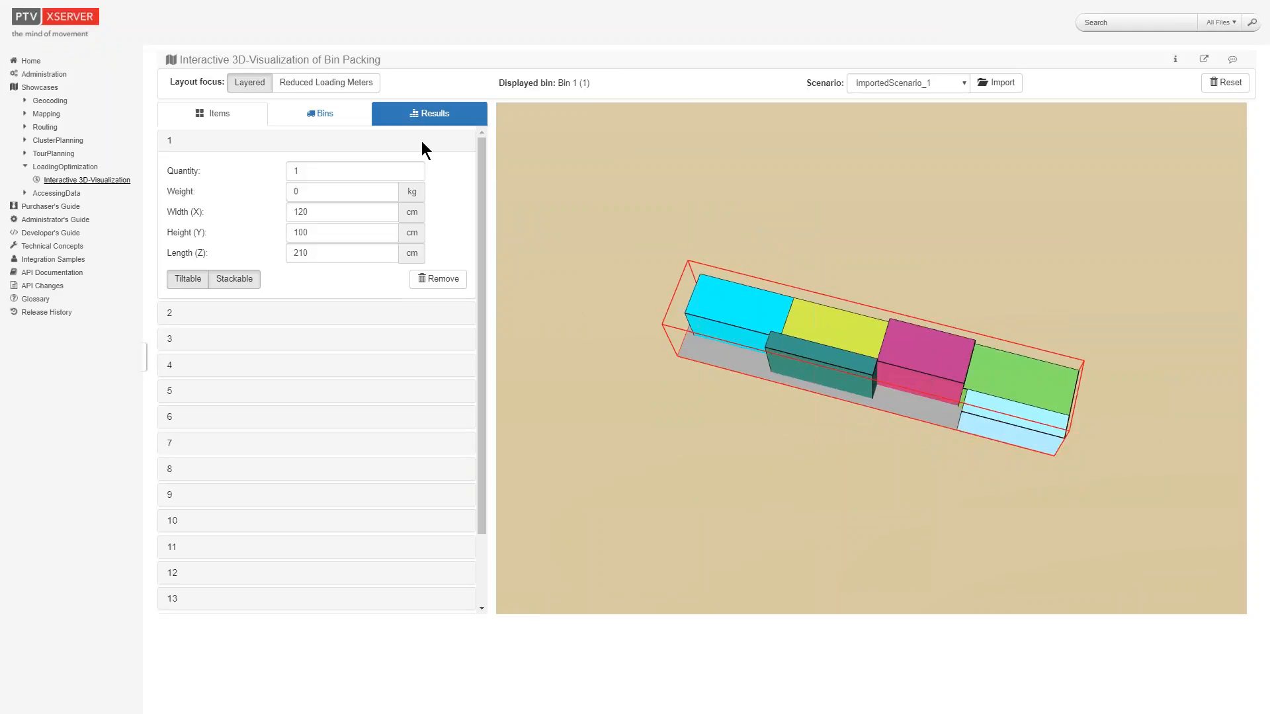
{"action": "left_click", "coordinate": [318, 118]}
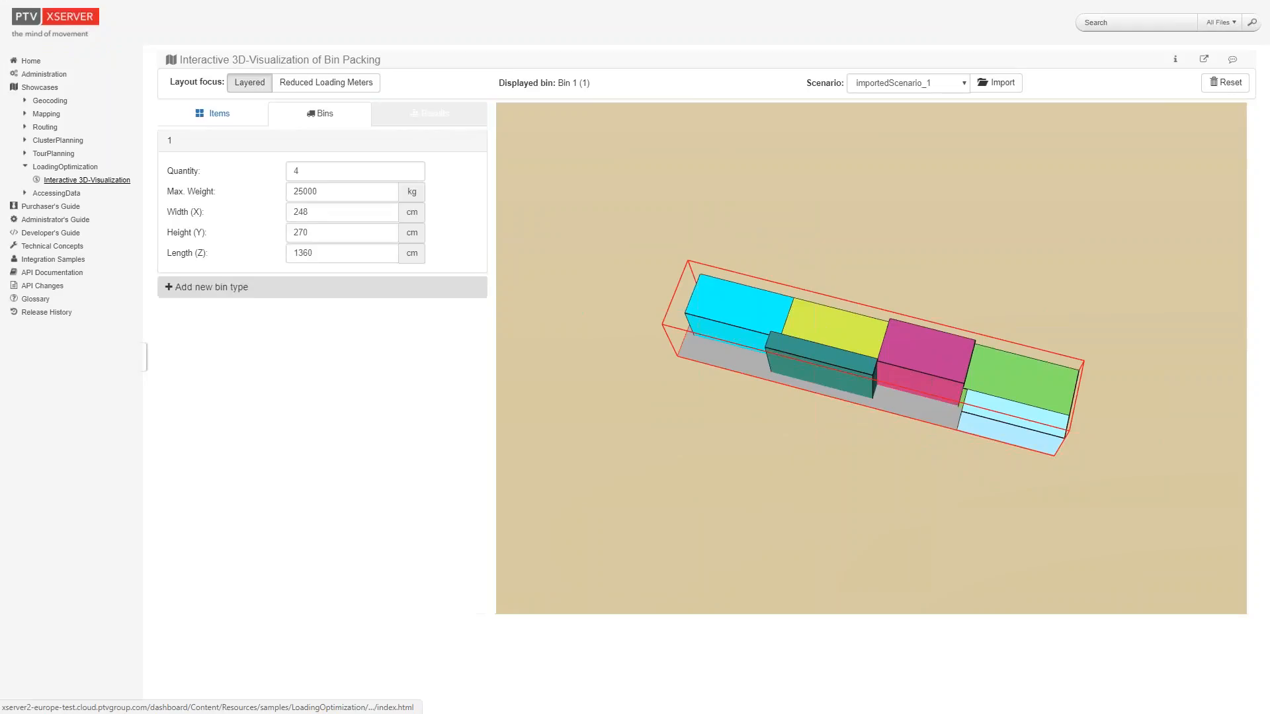
{"action": "left_click", "coordinate": [225, 116]}
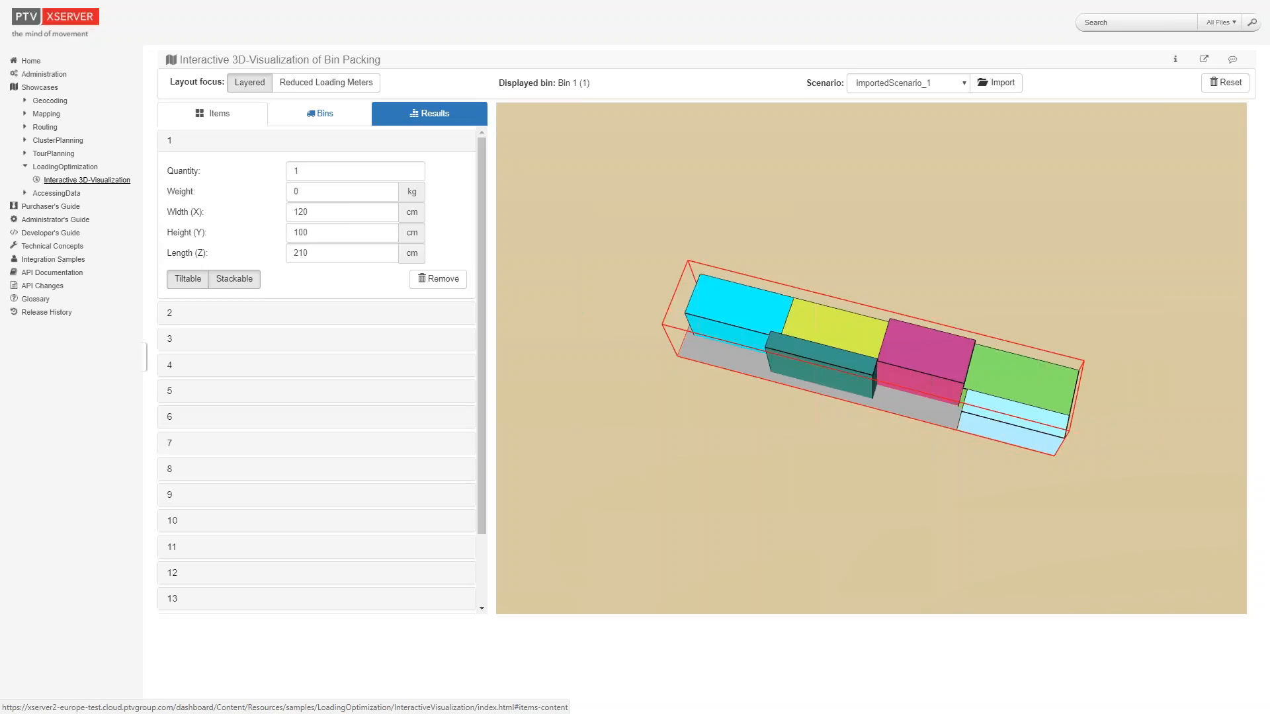
{"action": "left_click", "coordinate": [453, 123]}
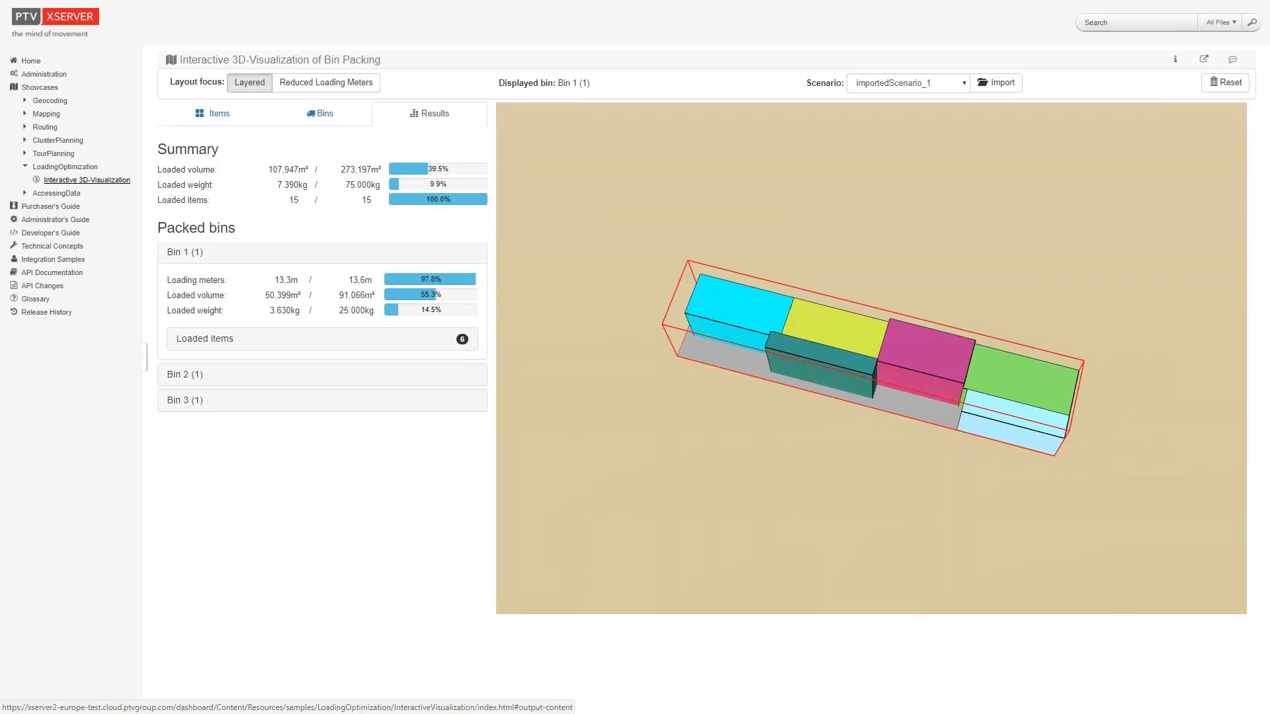
{"action": "left_click_drag", "start_coordinate": [926, 367], "coordinate": [955, 324]}
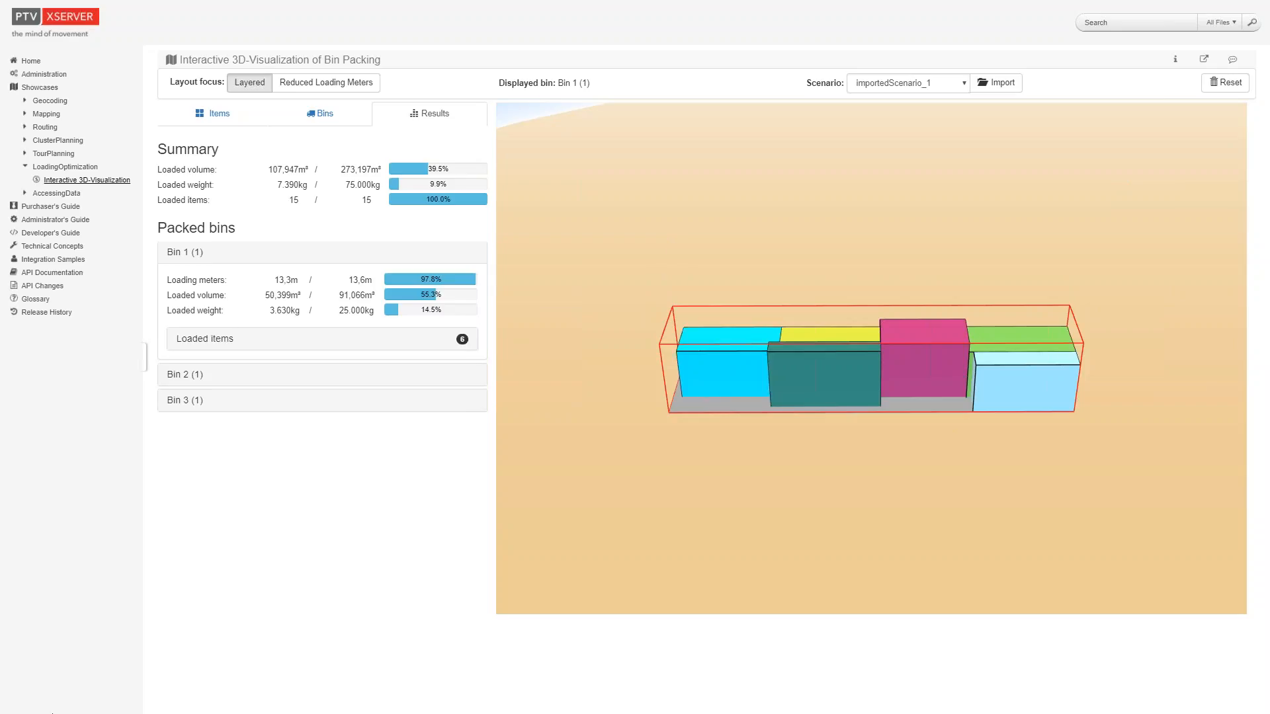
{"action": "mouse_move", "coordinate": [52, 713]}
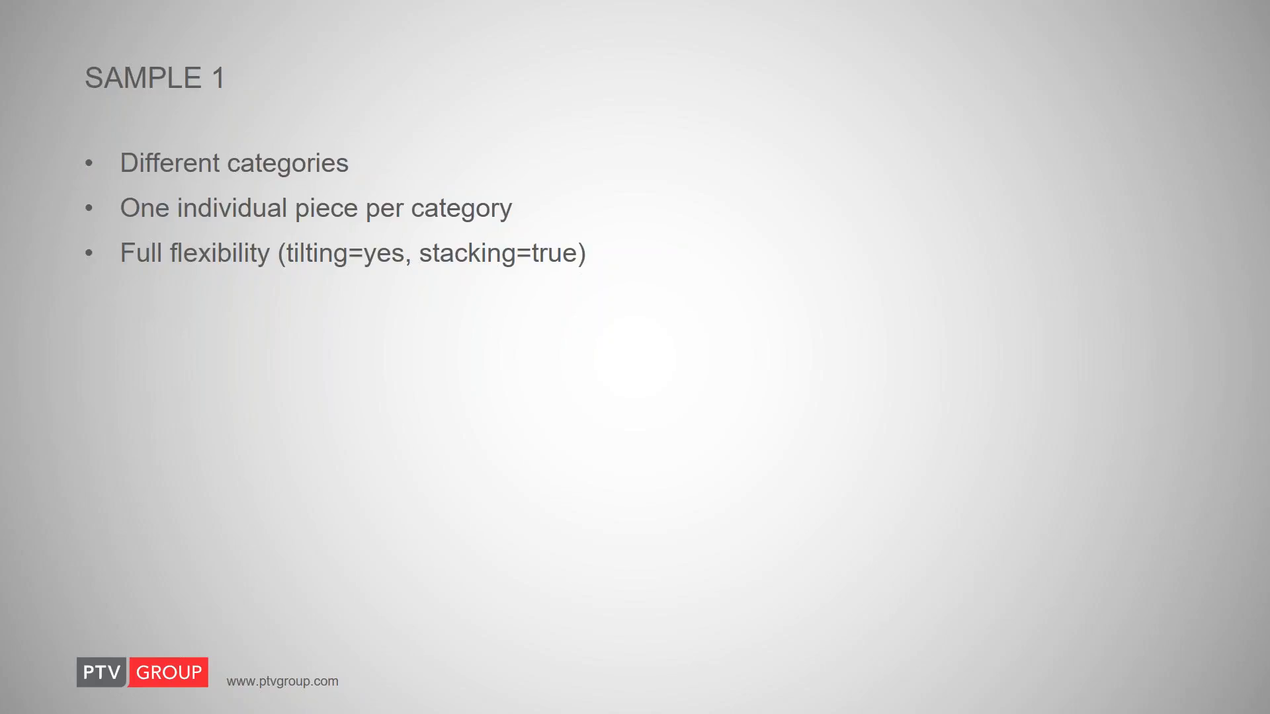
{"action": "key", "text": "alt+Tab"}
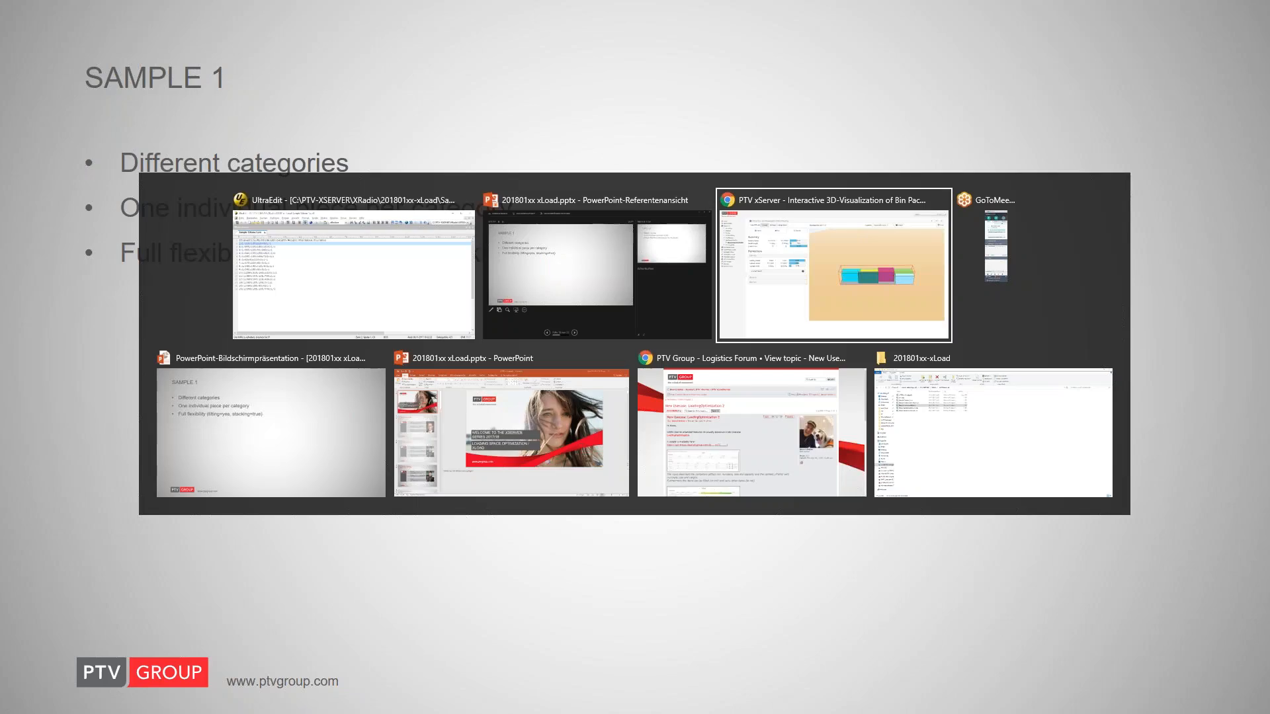
{"action": "left_click_drag", "start_coordinate": [917, 414], "coordinate": [923, 253]}
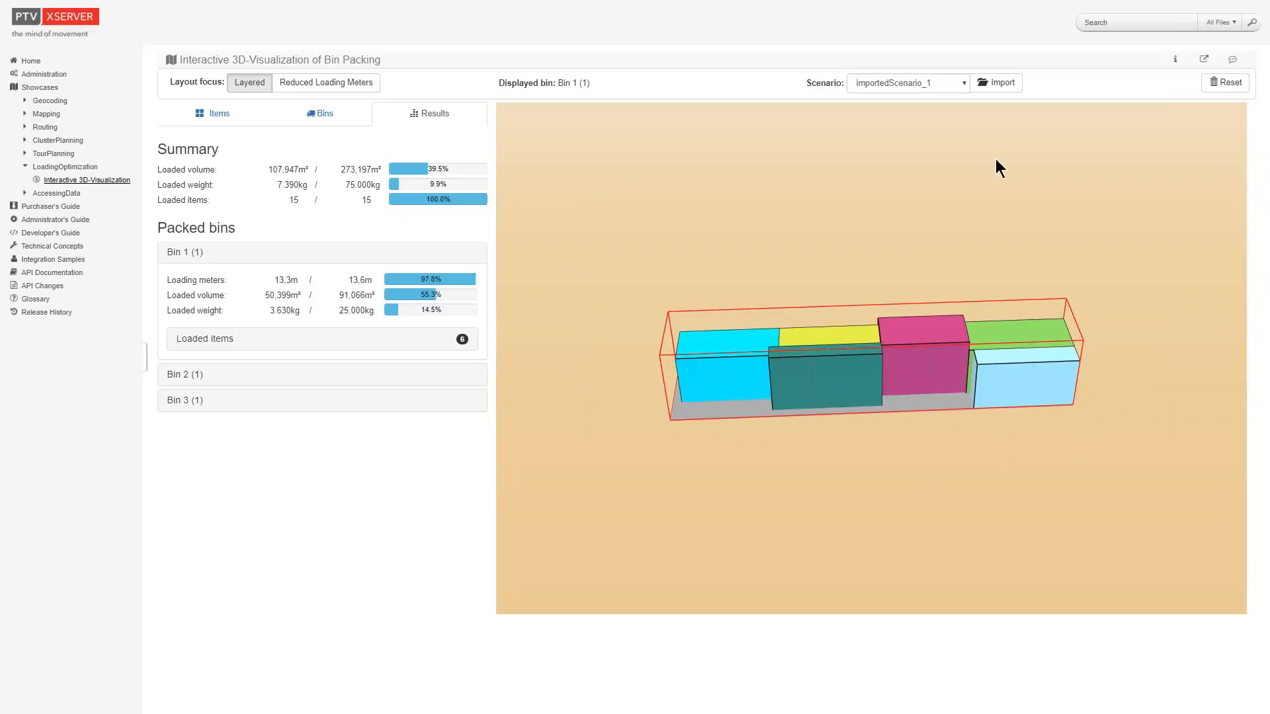
Start another scenario import and inspect the contents of Sample 2a.items.not tilted.csv in UltraEdit
{"action": "left_click", "coordinate": [993, 84]}
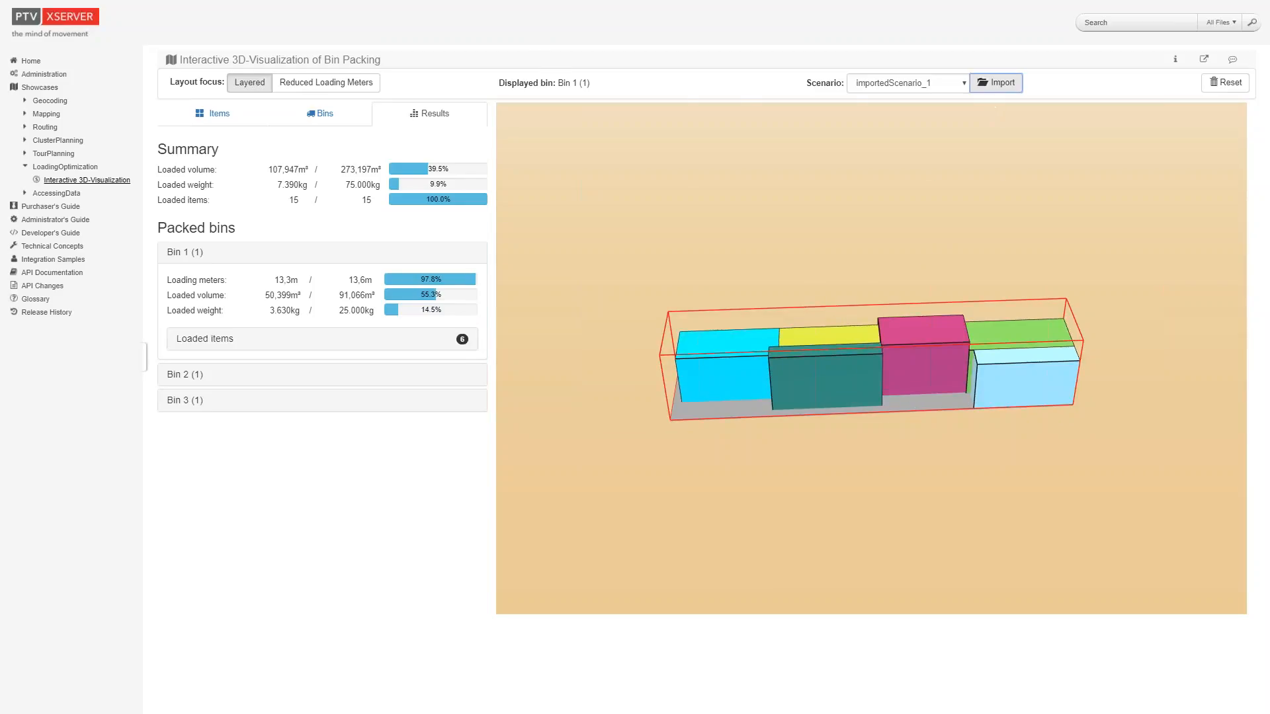
{"action": "left_click", "coordinate": [555, 181]}
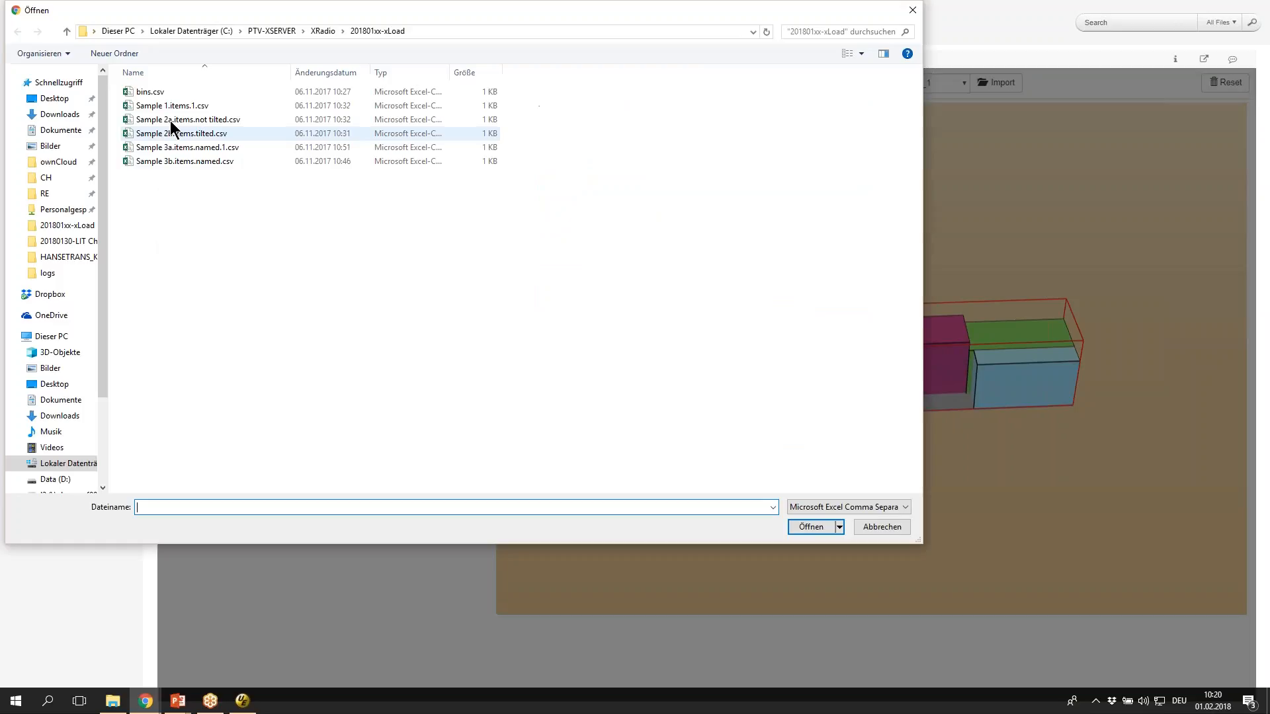
{"action": "left_click", "coordinate": [194, 121]}
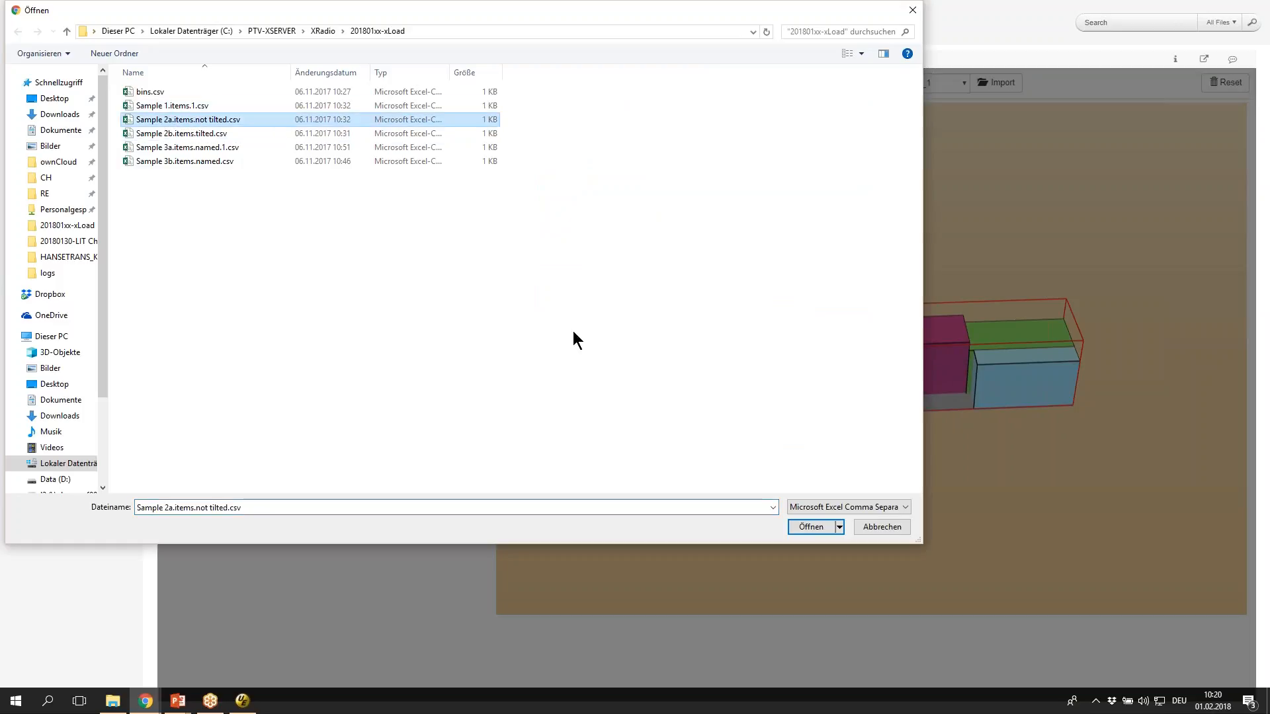
{"action": "right_click", "coordinate": [215, 120]}
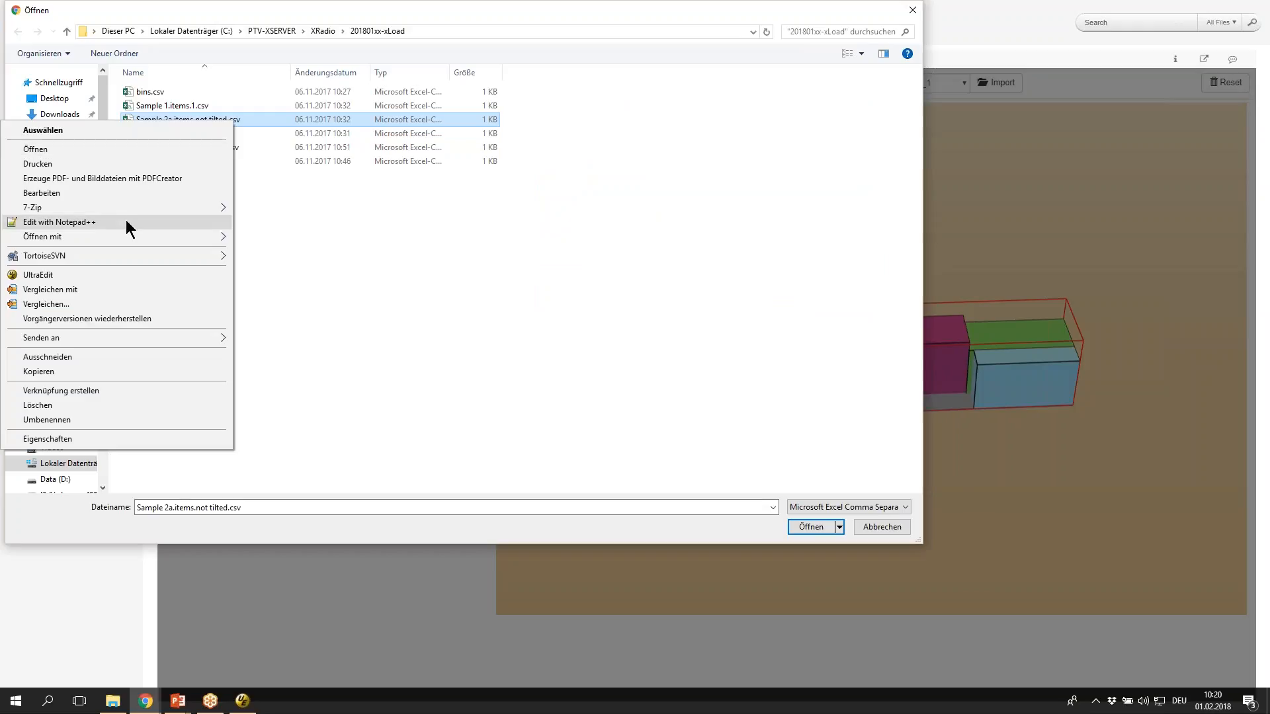
{"action": "left_click", "coordinate": [122, 273]}
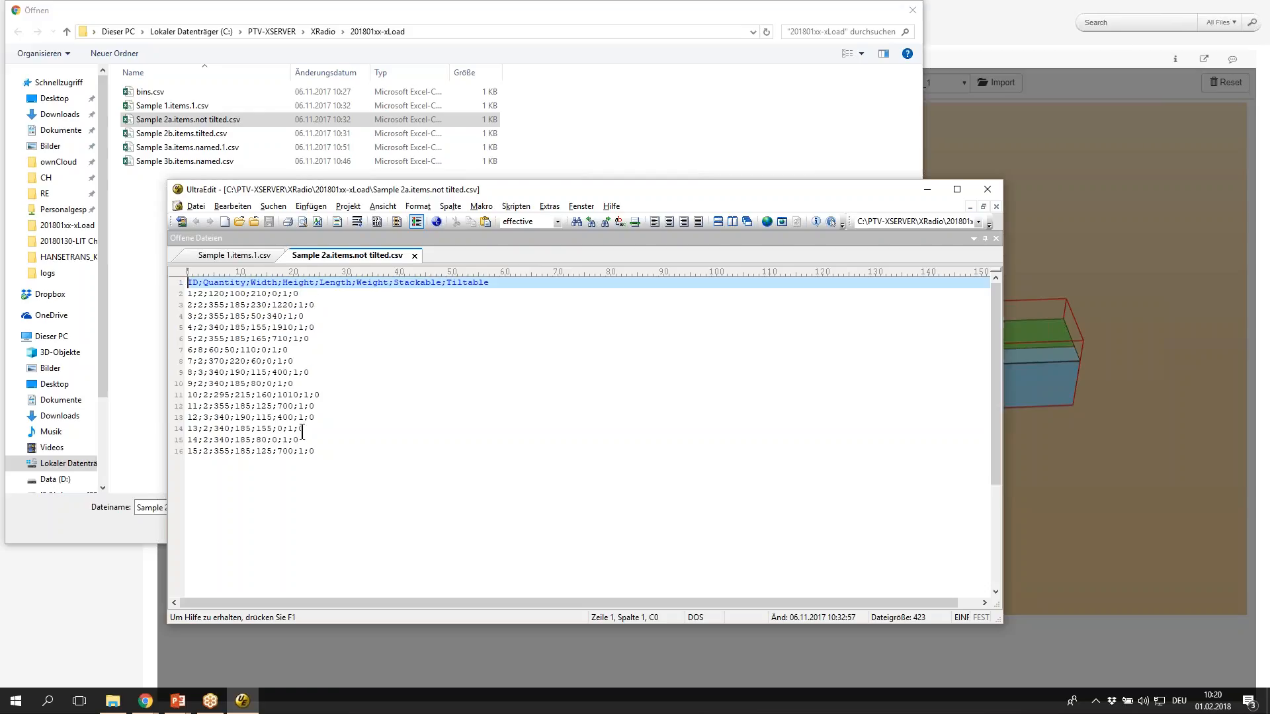
{"action": "key", "text": "alt+F4"}
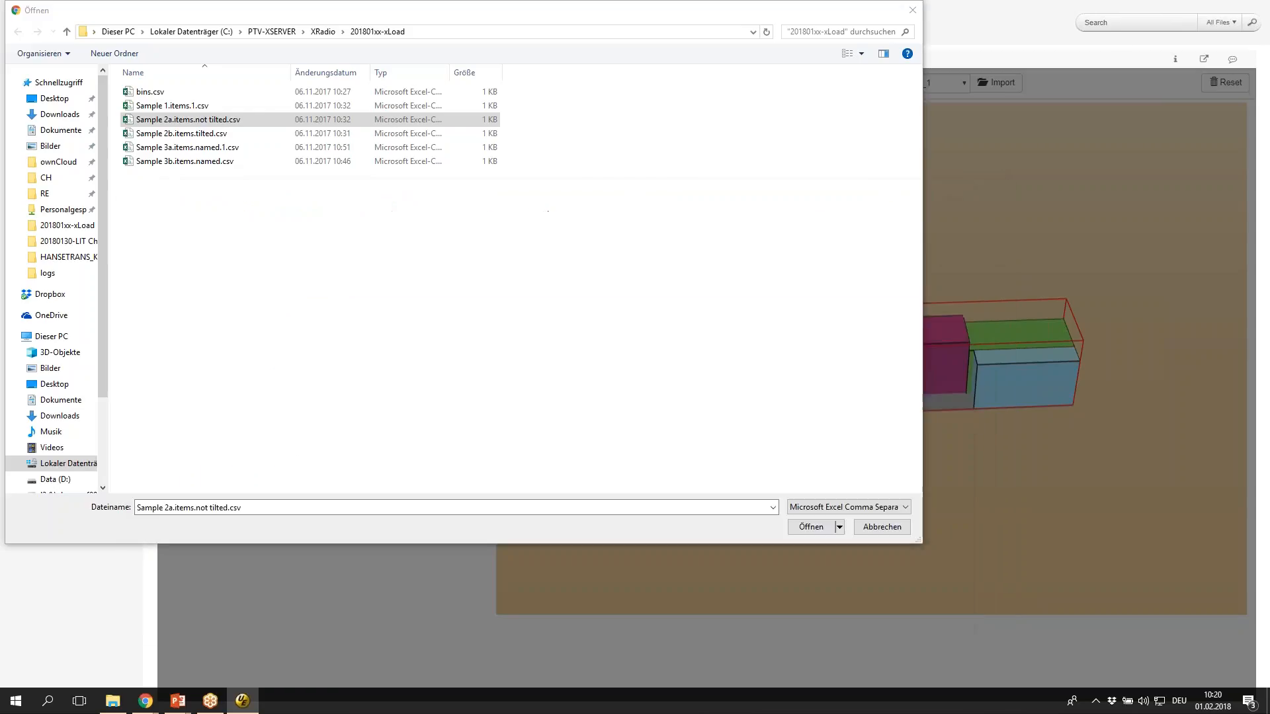
Load a scenario using Sample 2a.items.not tilted.csv for the items and bins.csv for the bins
{"action": "left_click", "coordinate": [799, 527]}
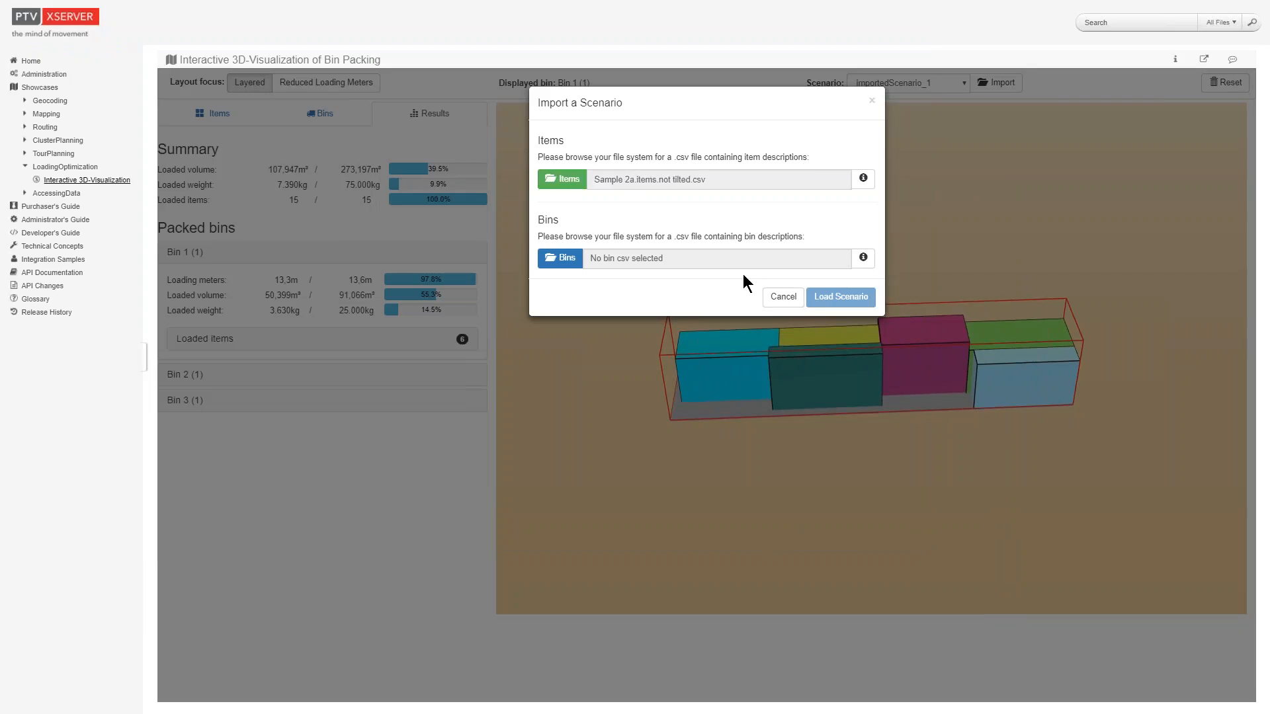
{"action": "left_click", "coordinate": [560, 258]}
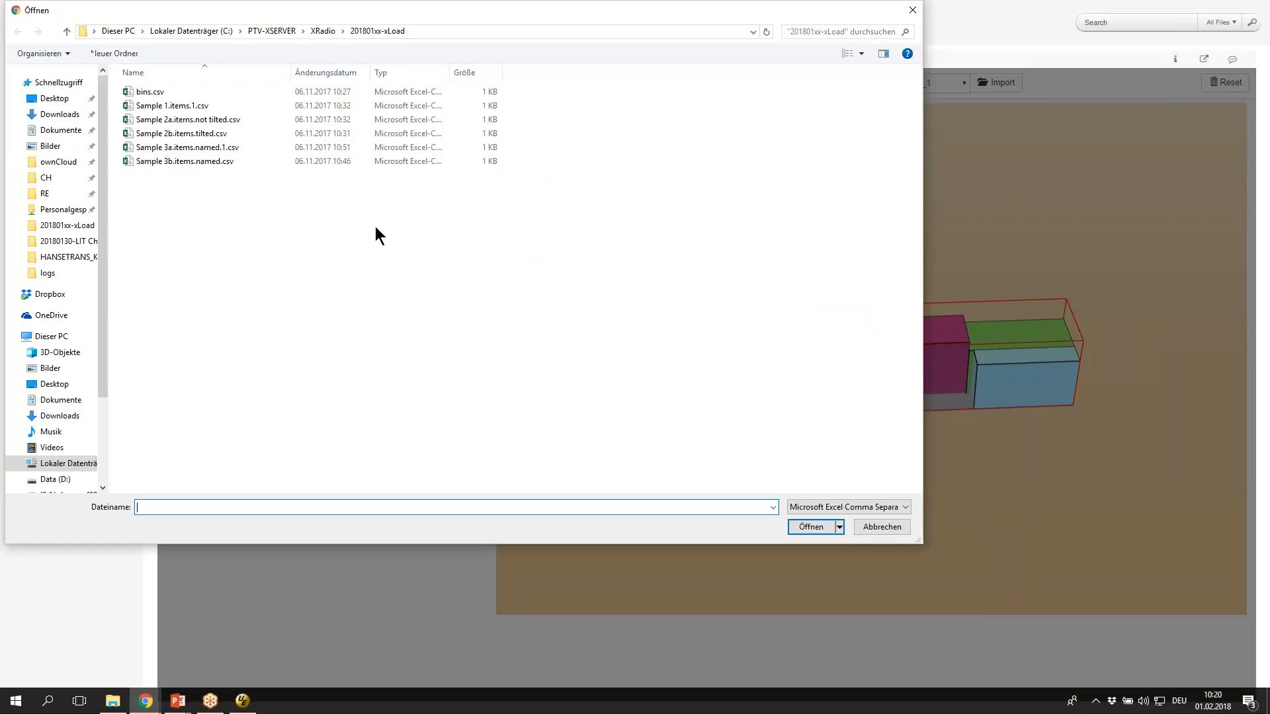
{"action": "left_click", "coordinate": [181, 92]}
{"action": "left_click", "coordinate": [813, 527]}
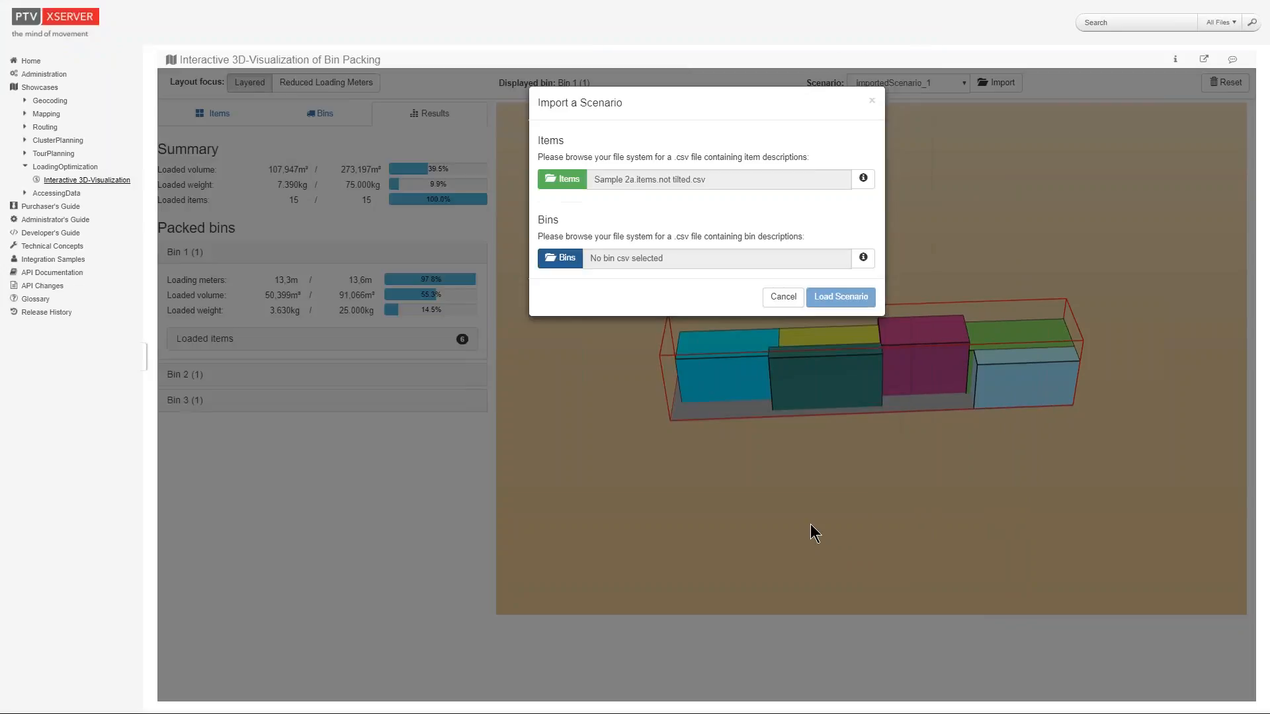
{"action": "left_click", "coordinate": [843, 296]}
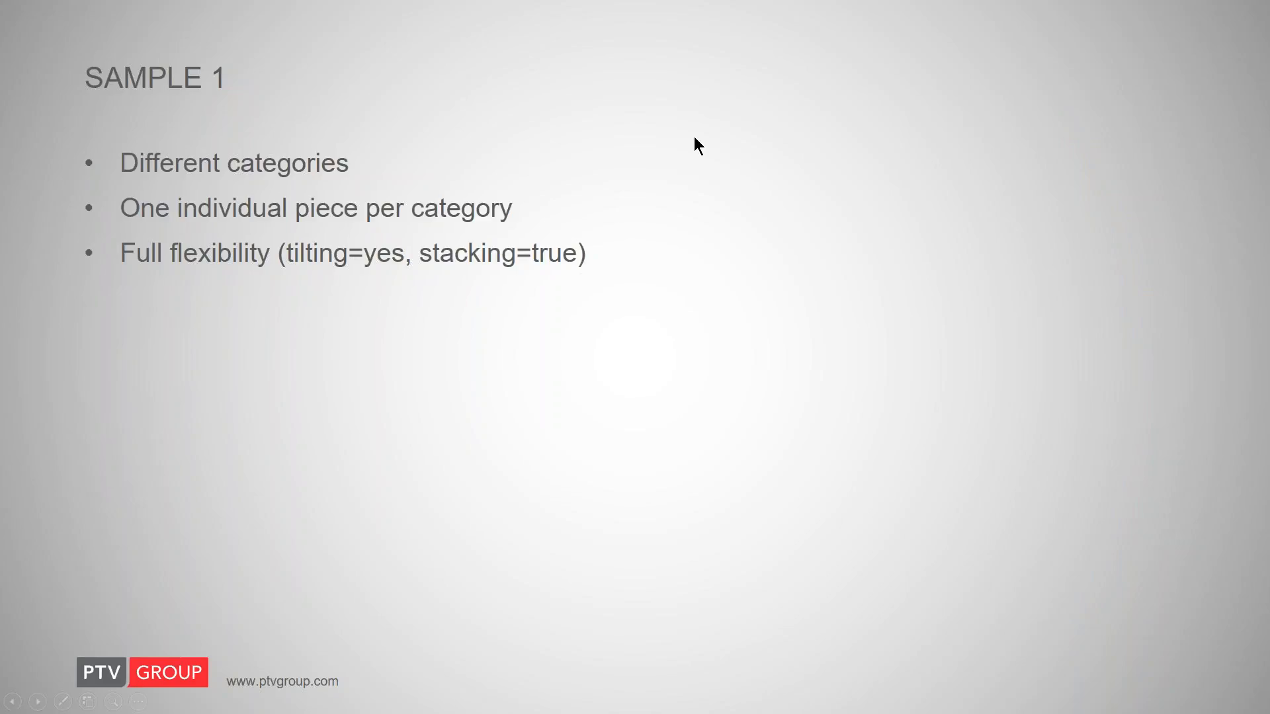
Advance the PowerPoint slide show through Sample 2A to the Sample 2B slide and return to the bin packing page in Chrome
{"action": "key", "text": "Right"}
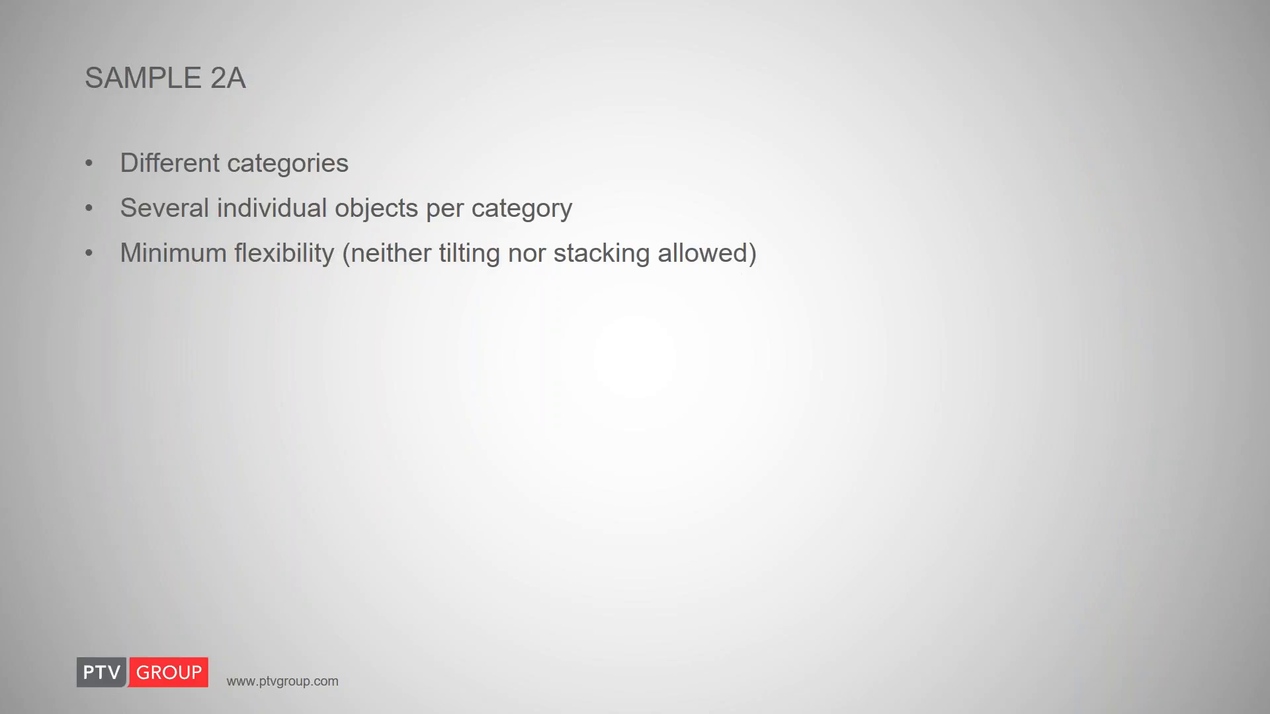
{"action": "left_click", "coordinate": [257, 477]}
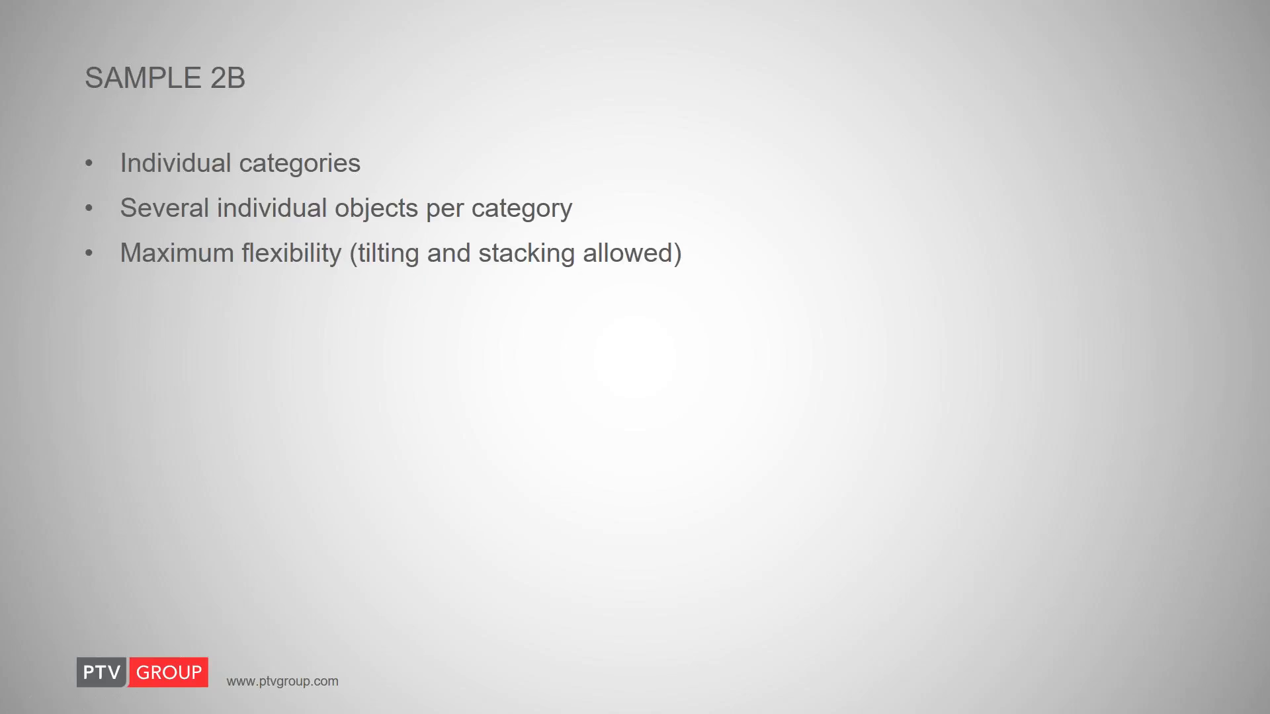
{"action": "key", "text": "alt+Tab"}
{"action": "key", "text": "alt+Tab"}
Import a scenario using Sample 2b.items.tilted.csv for the items and bins.csv for the bins, and dismiss the chat notification
{"action": "left_click", "coordinate": [976, 83]}
{"action": "left_click", "coordinate": [562, 179]}
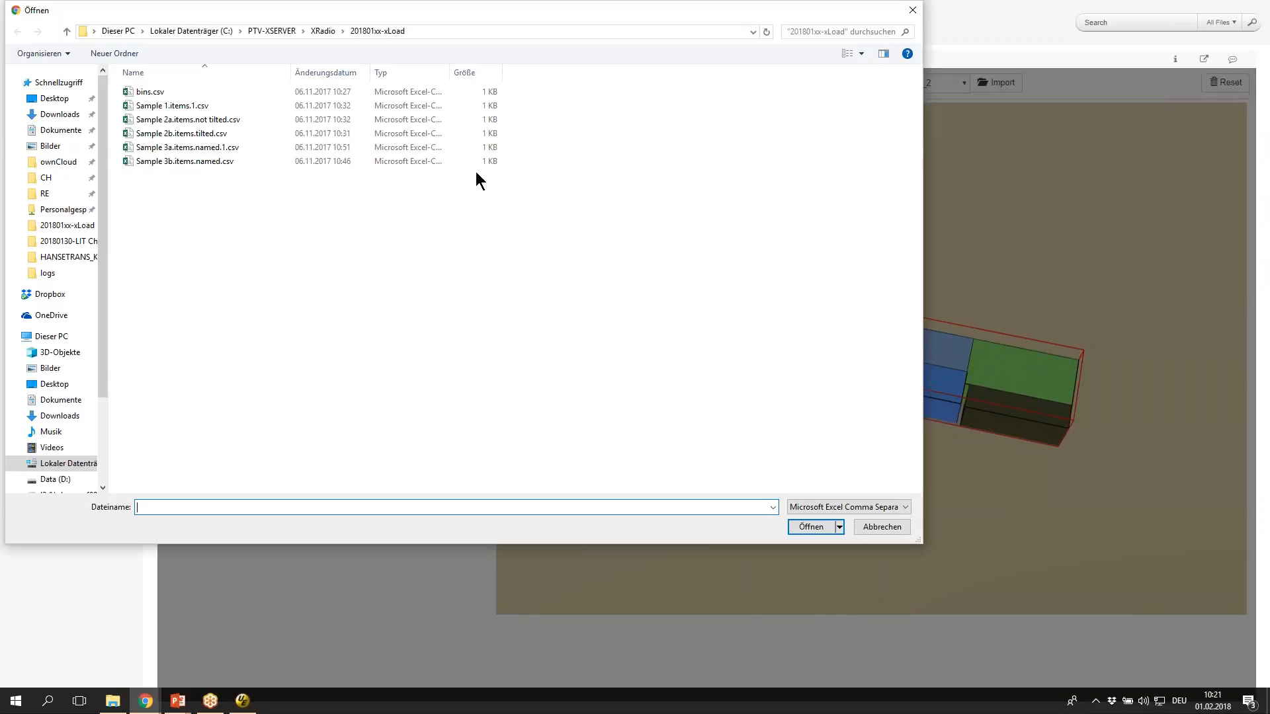
{"action": "left_click", "coordinate": [190, 134]}
{"action": "left_click", "coordinate": [811, 527]}
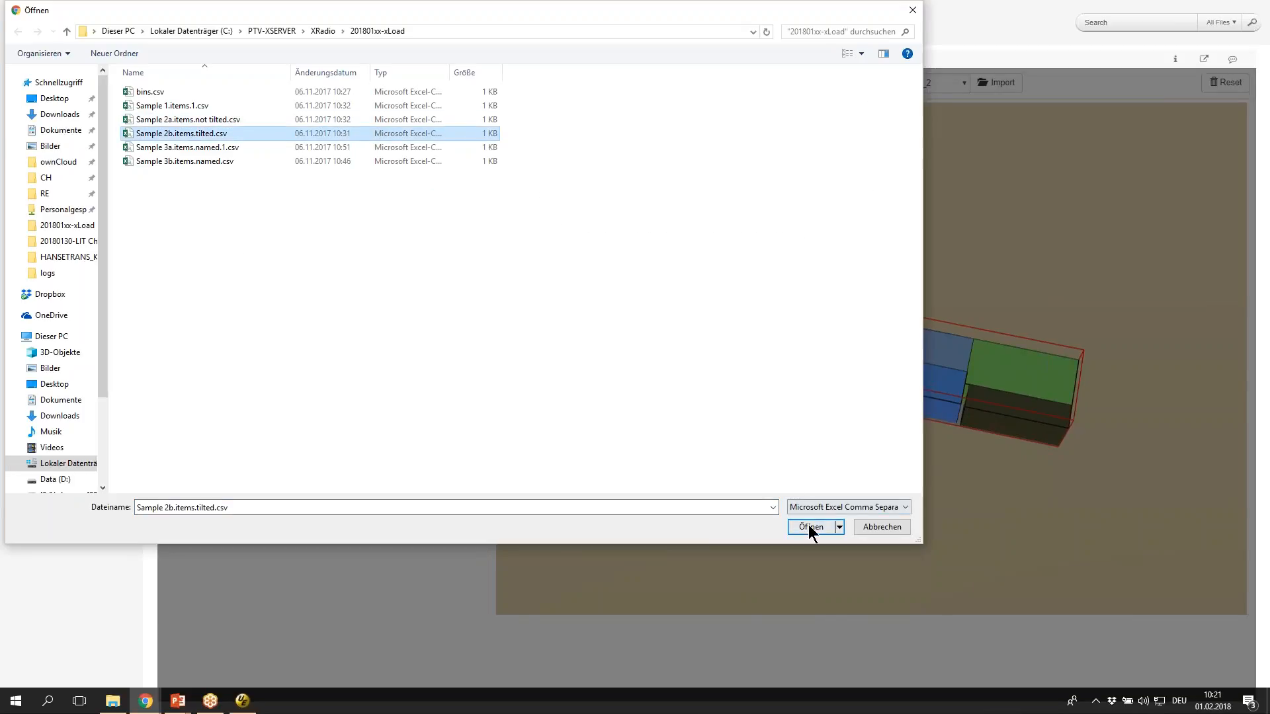
{"action": "left_click", "coordinate": [560, 258]}
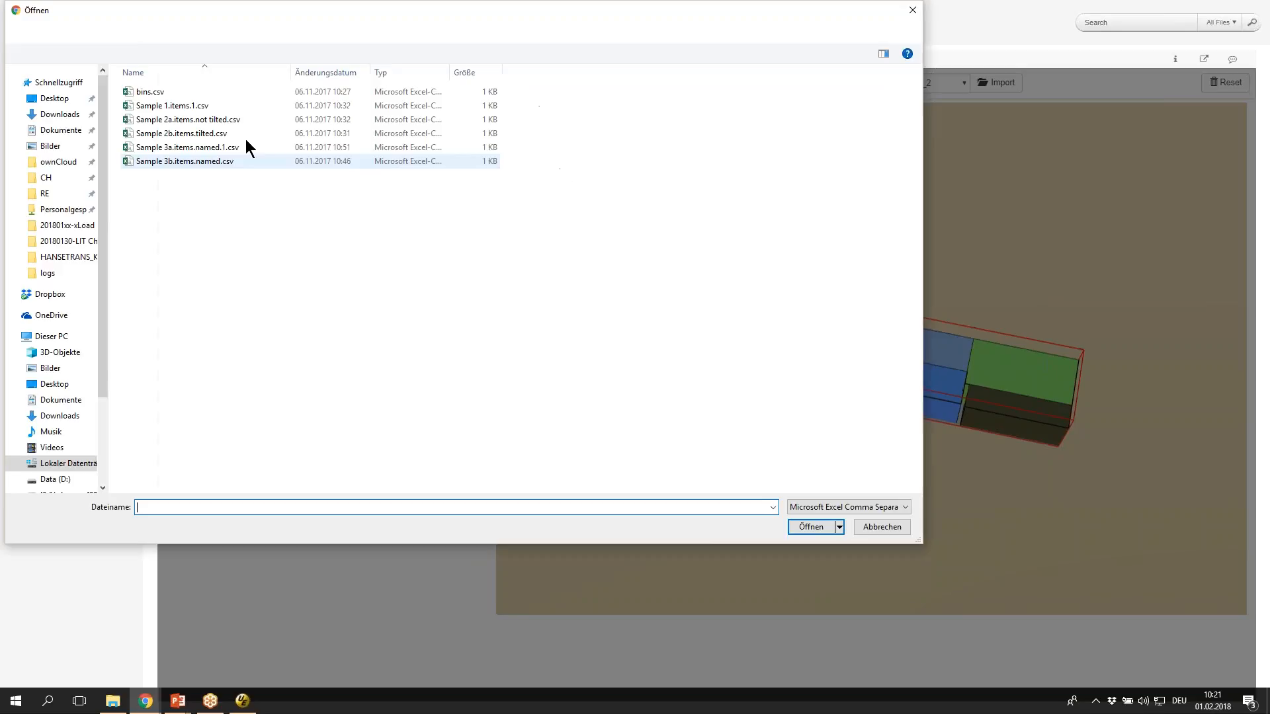
{"action": "double_click", "coordinate": [152, 90]}
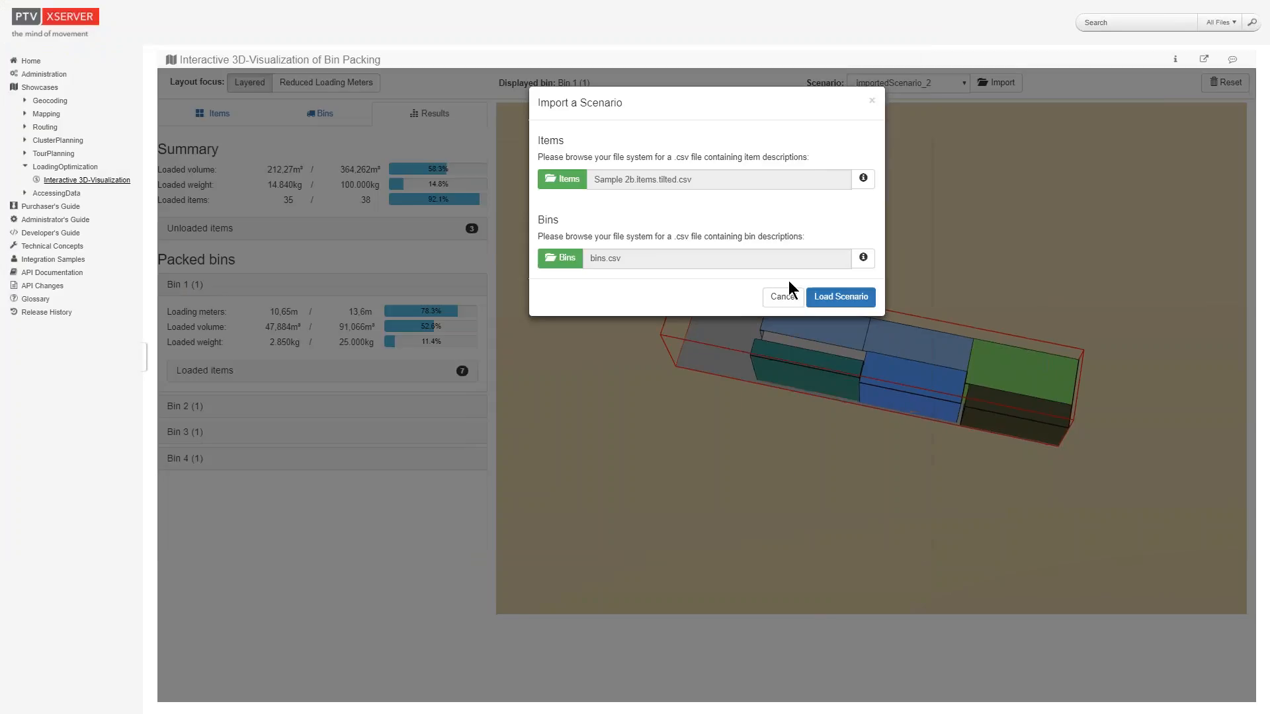
{"action": "left_click", "coordinate": [841, 296]}
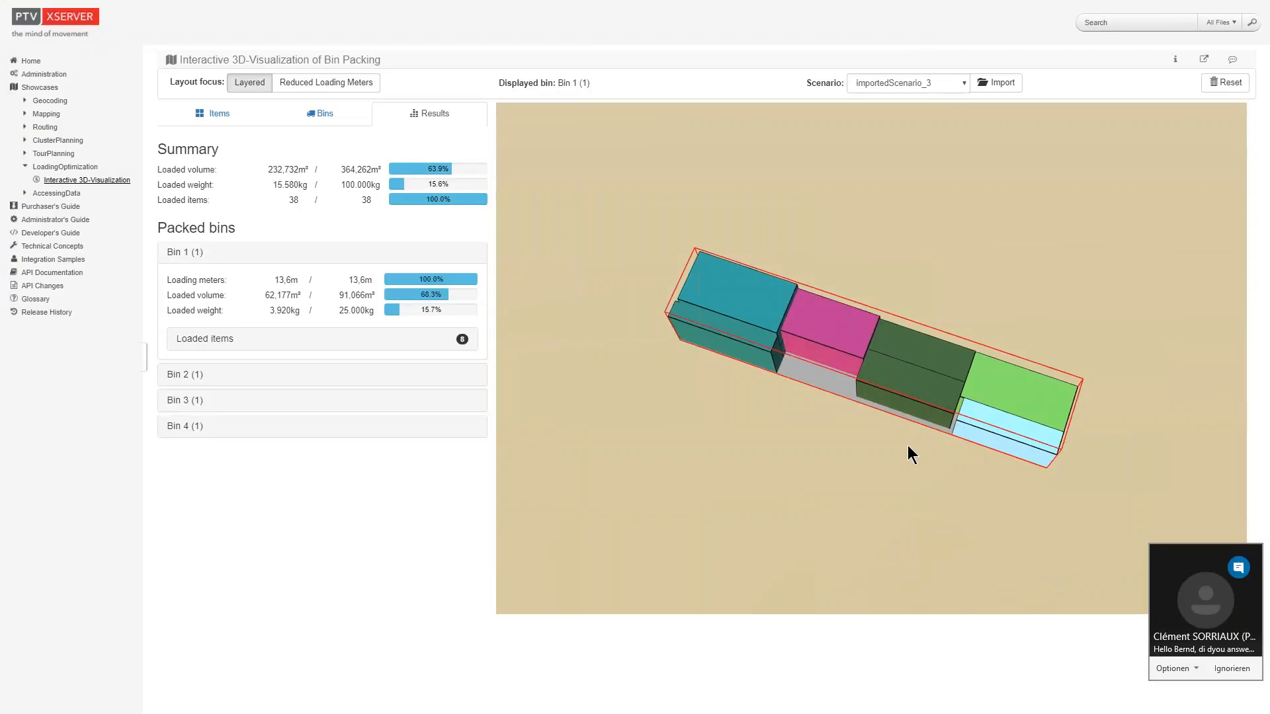
{"action": "left_click", "coordinate": [1206, 665]}
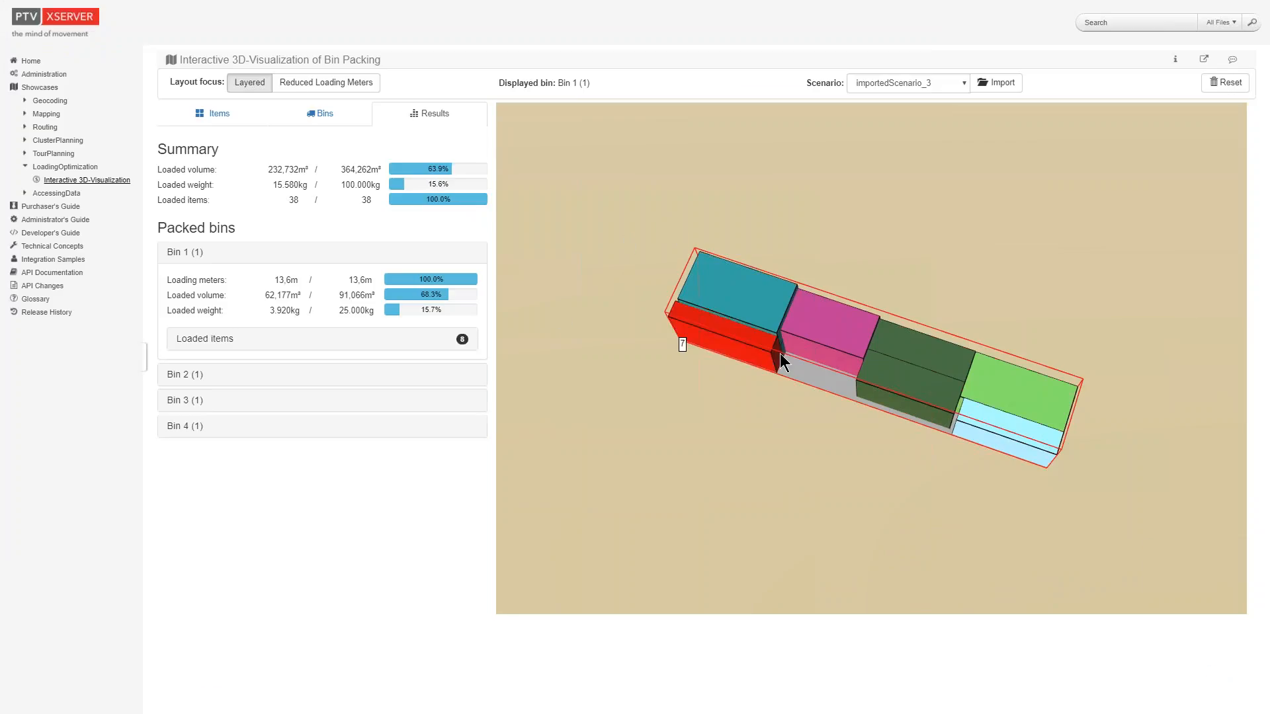
Return from the PowerPoint slide to the bin packing page in Chrome and choose Sample 3a.items.named.1.csv as the items file for a new import
{"action": "left_click_drag", "start_coordinate": [956, 248], "coordinate": [394, 387]}
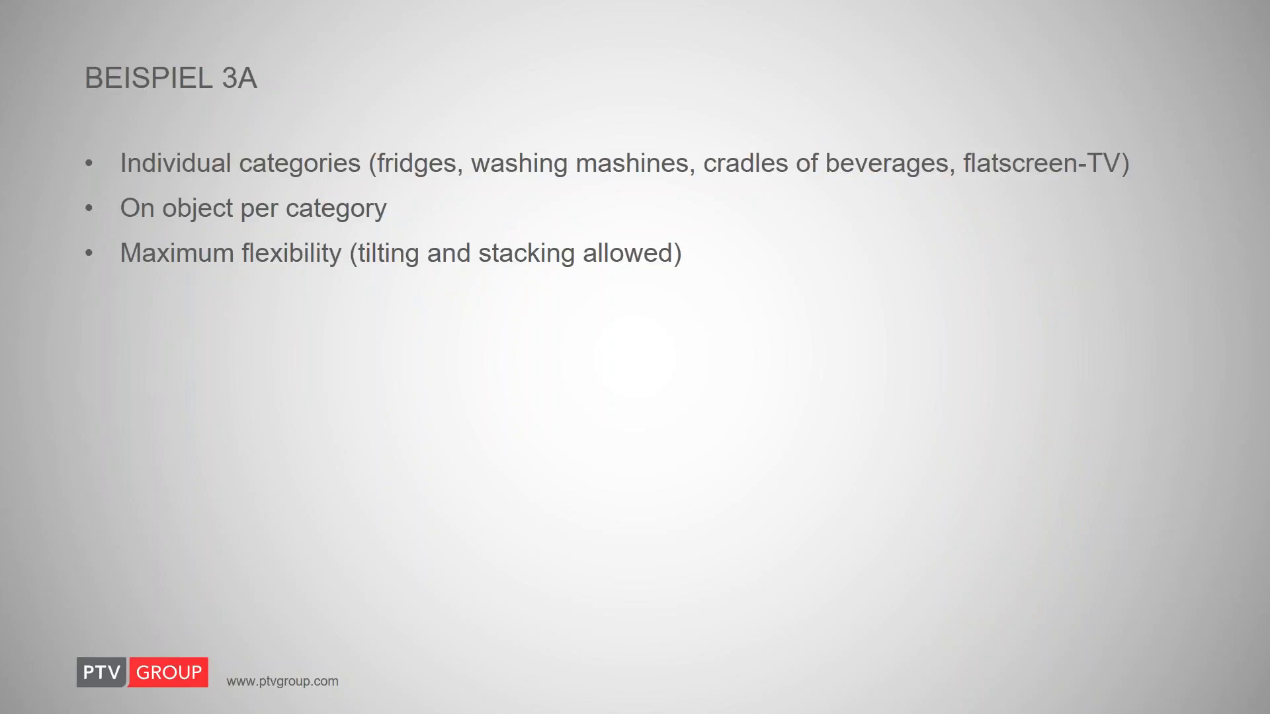
{"action": "key", "text": "alt+Tab"}
{"action": "left_click", "coordinate": [997, 82]}
{"action": "left_click", "coordinate": [562, 178]}
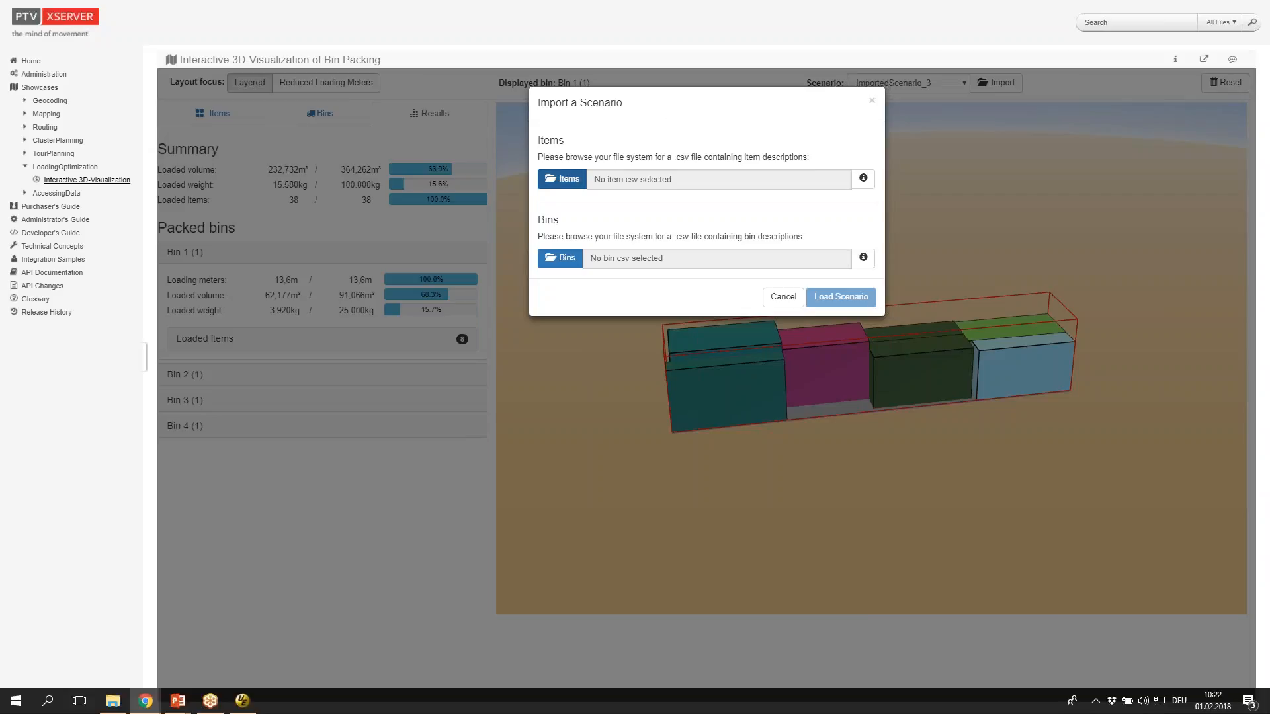
{"action": "left_click", "coordinate": [173, 148]}
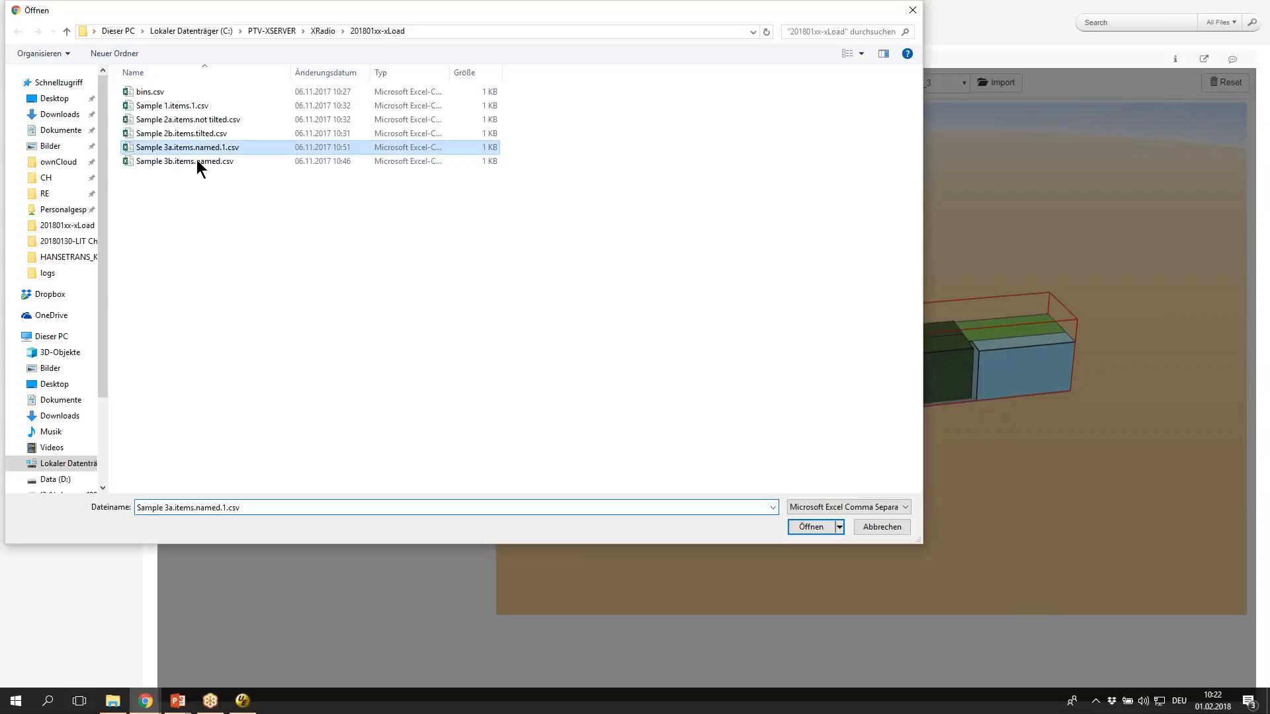
{"action": "left_click", "coordinate": [802, 526]}
Choose bins.csv as the bins file and load the scenario
{"action": "left_click", "coordinate": [563, 263]}
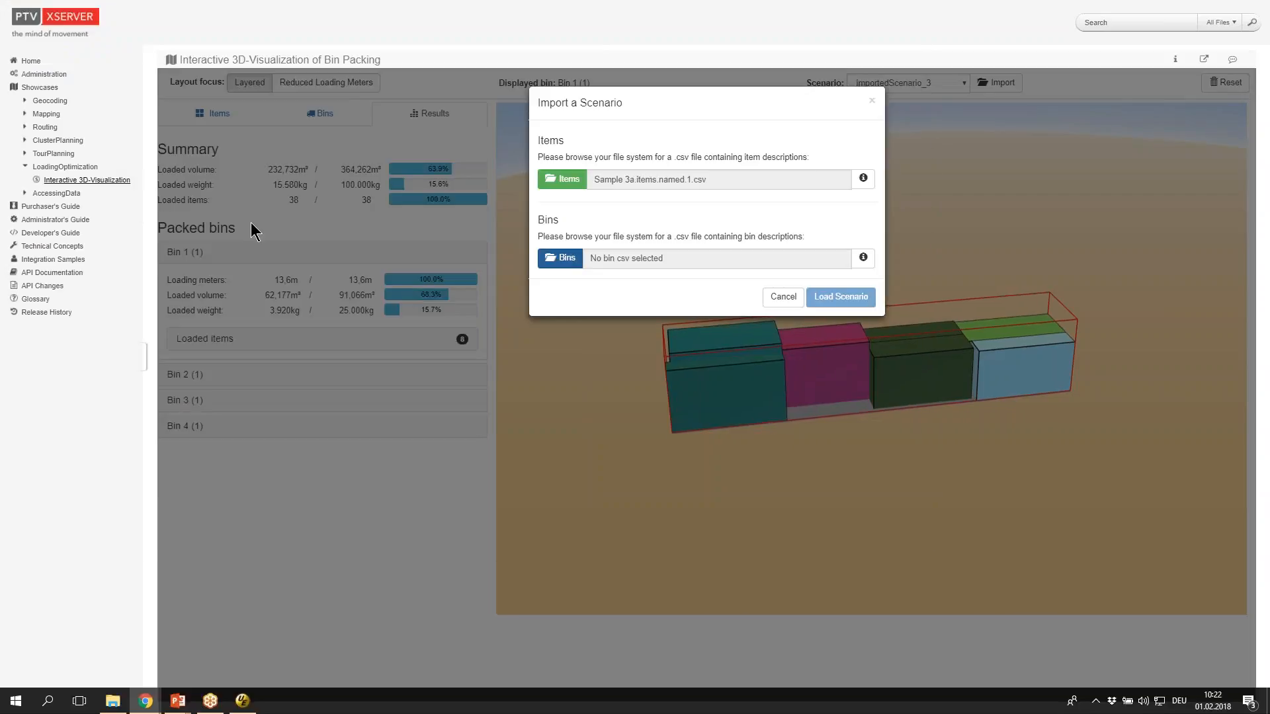
{"action": "left_click", "coordinate": [212, 162]}
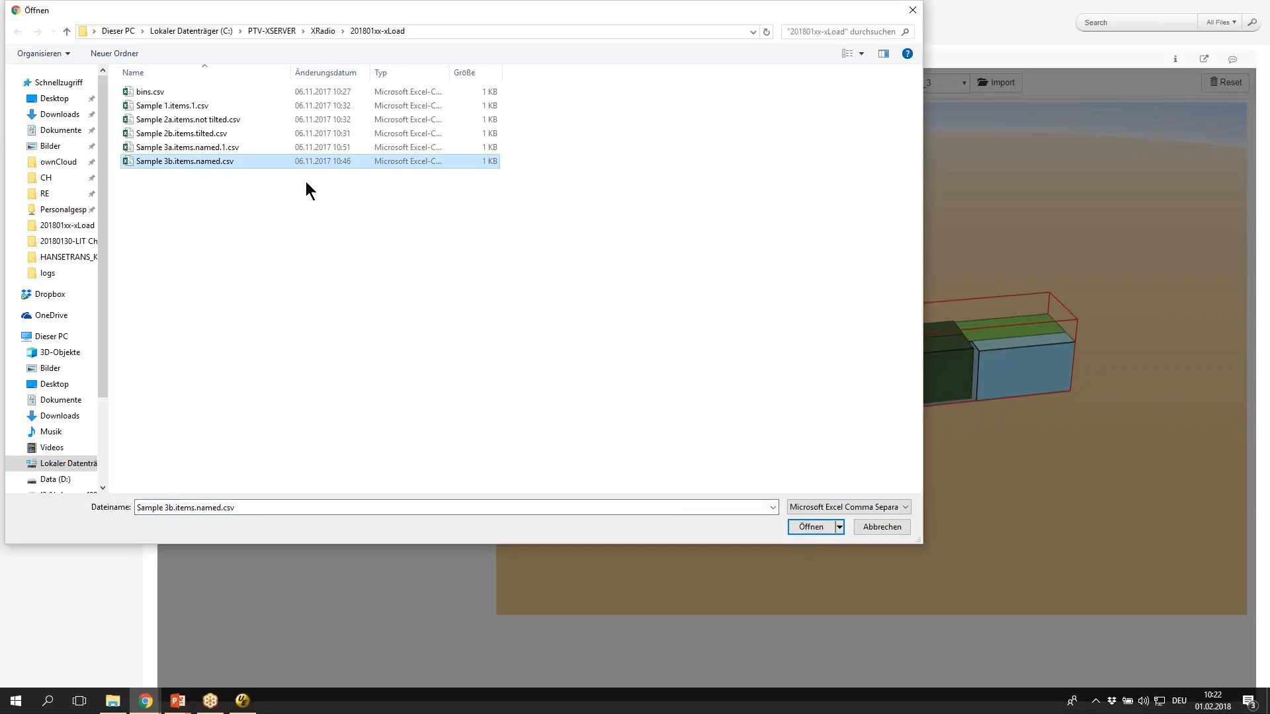
{"action": "left_click", "coordinate": [154, 91]}
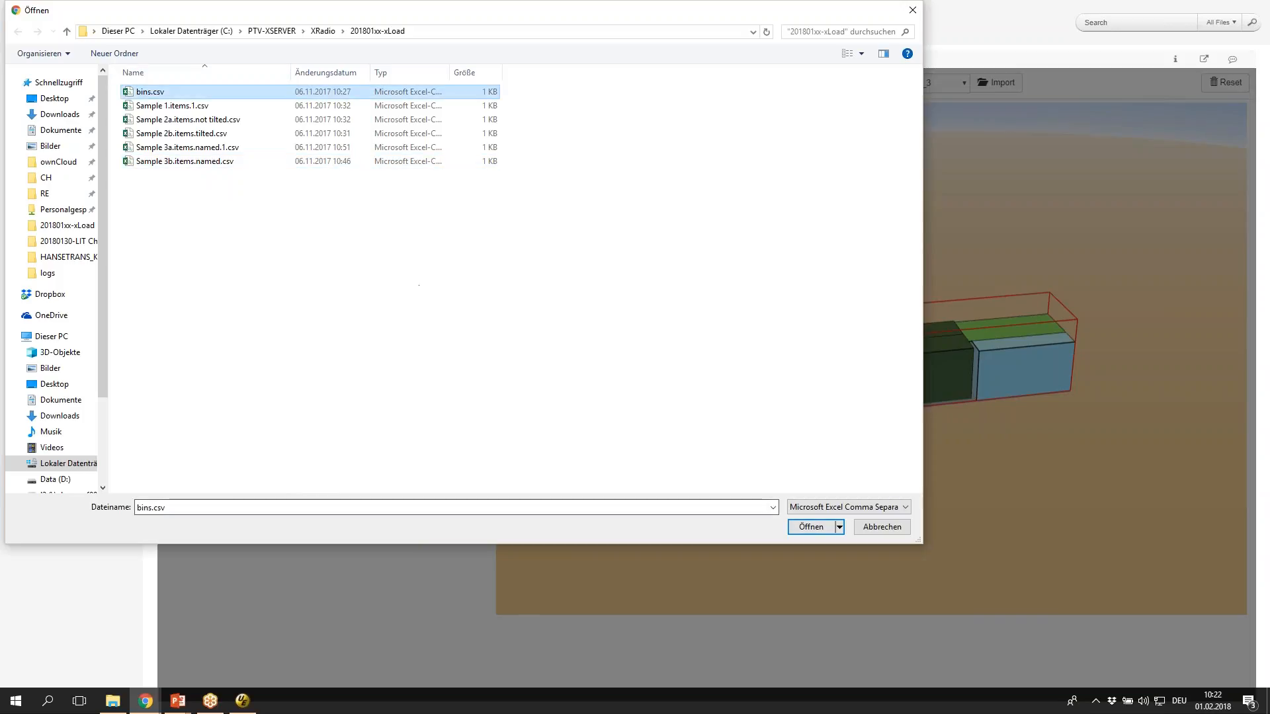
{"action": "left_click", "coordinate": [823, 530]}
{"action": "left_click", "coordinate": [808, 301]}
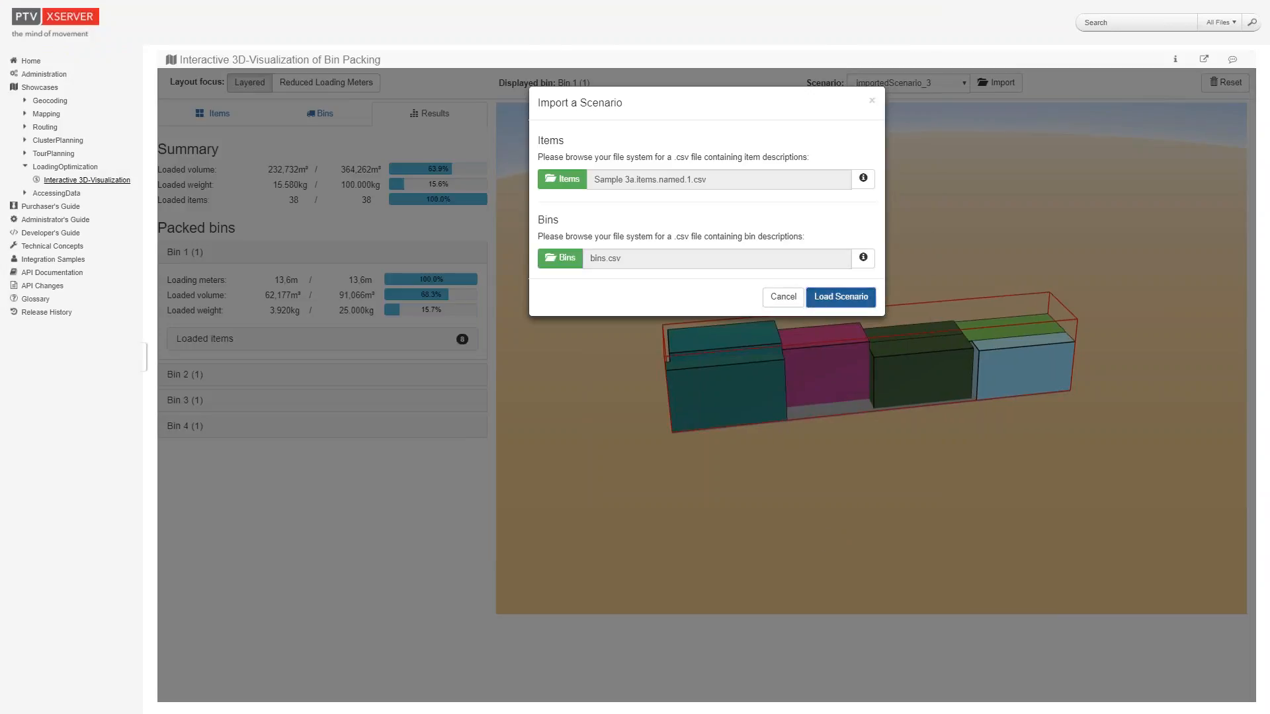
Examine the items packed in Bin 1 in the 3D view and dismiss the chat notification
{"action": "left_click_drag", "start_coordinate": [1038, 390], "coordinate": [1077, 454]}
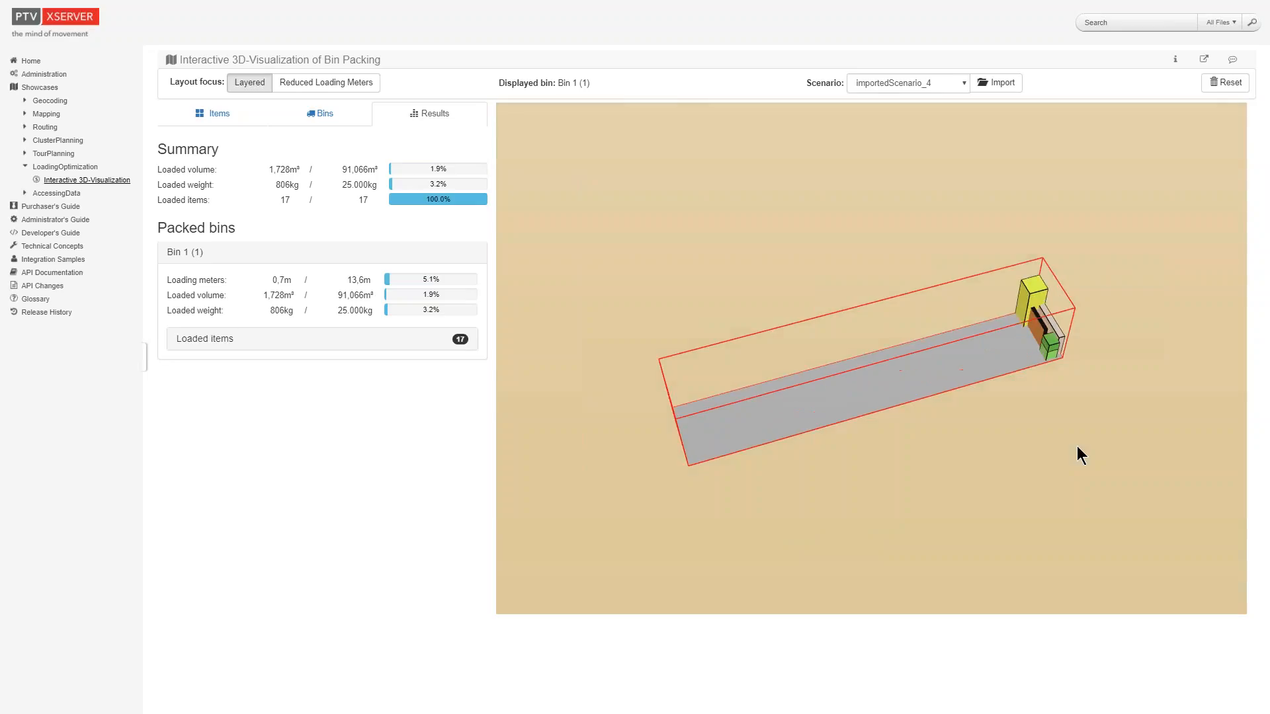
{"action": "mouse_move", "coordinate": [1050, 361]}
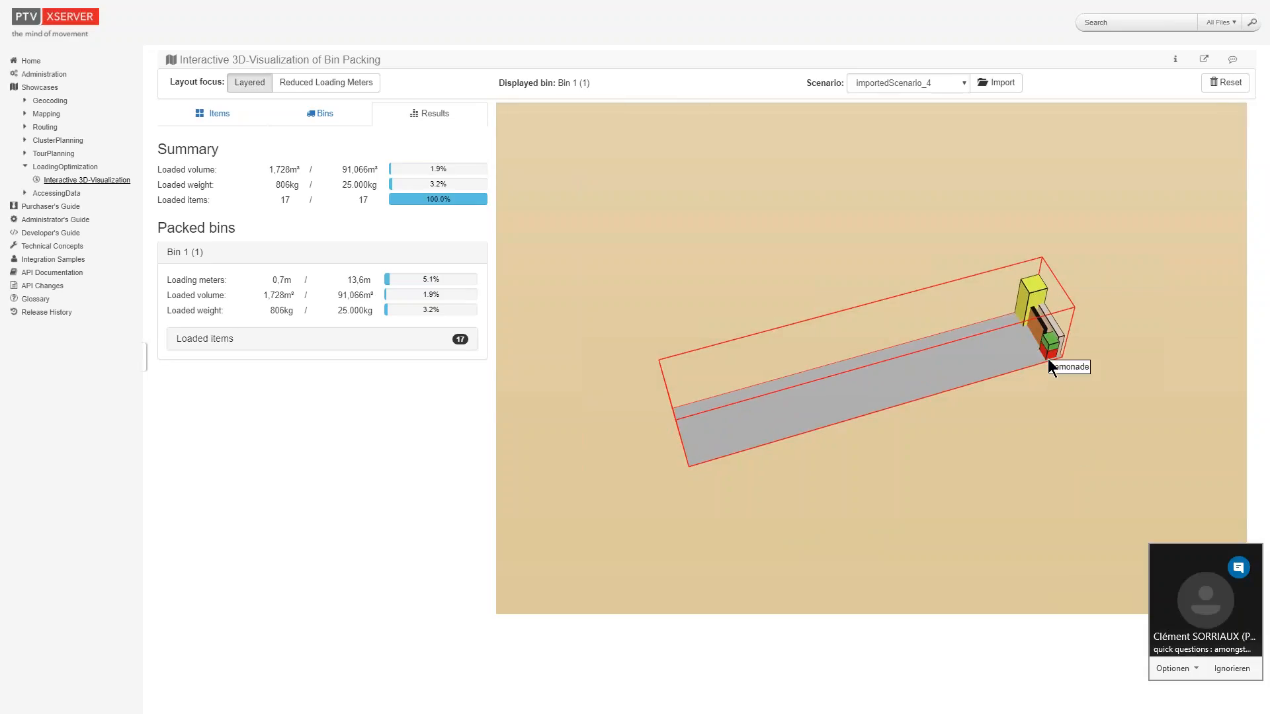
{"action": "left_click", "coordinate": [1231, 669]}
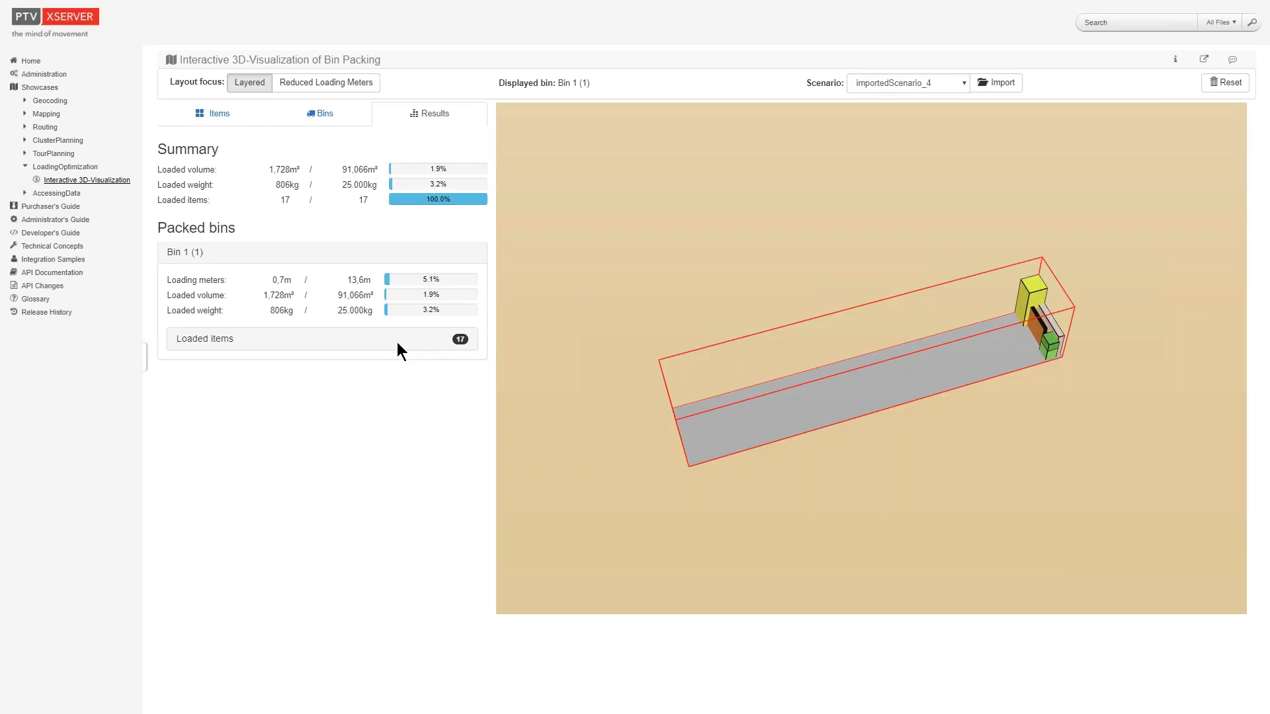
Import another scenario using Sample 3b.items.named.csv for the items and bins.csv for the bins
{"action": "left_click", "coordinate": [996, 83]}
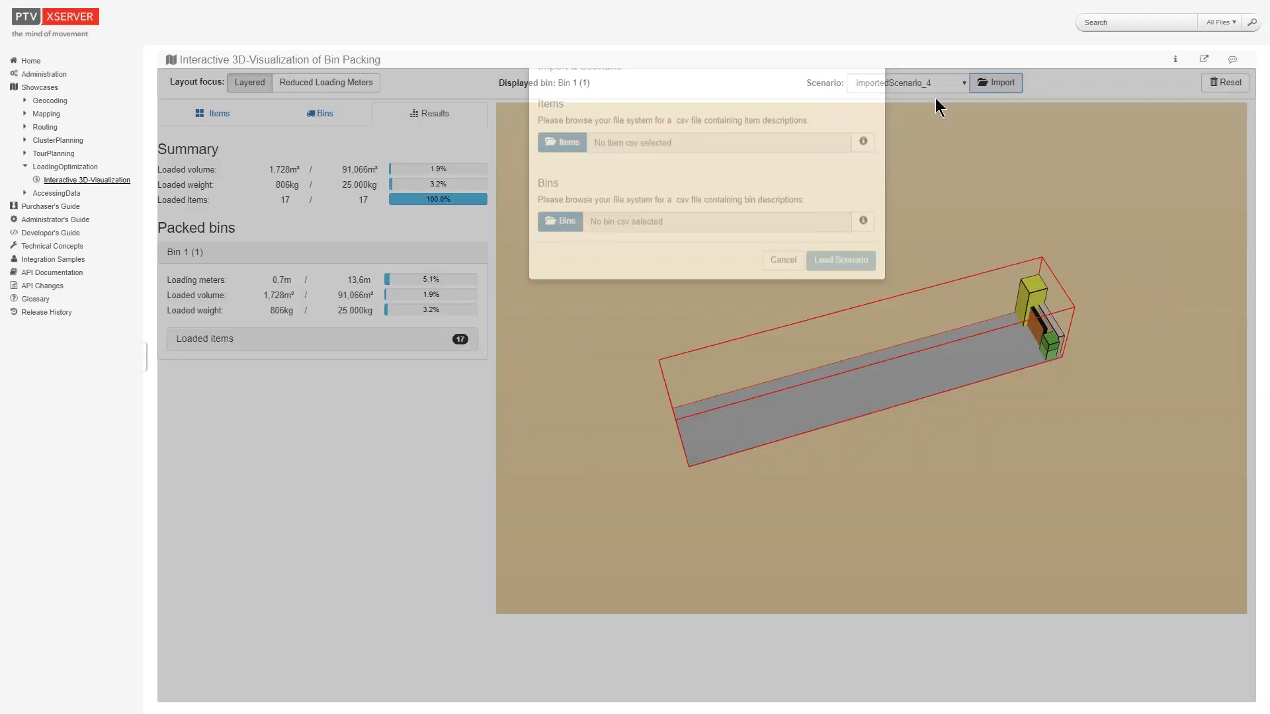
{"action": "left_click", "coordinate": [563, 179]}
{"action": "left_click", "coordinate": [272, 161]}
{"action": "left_click", "coordinate": [820, 527]}
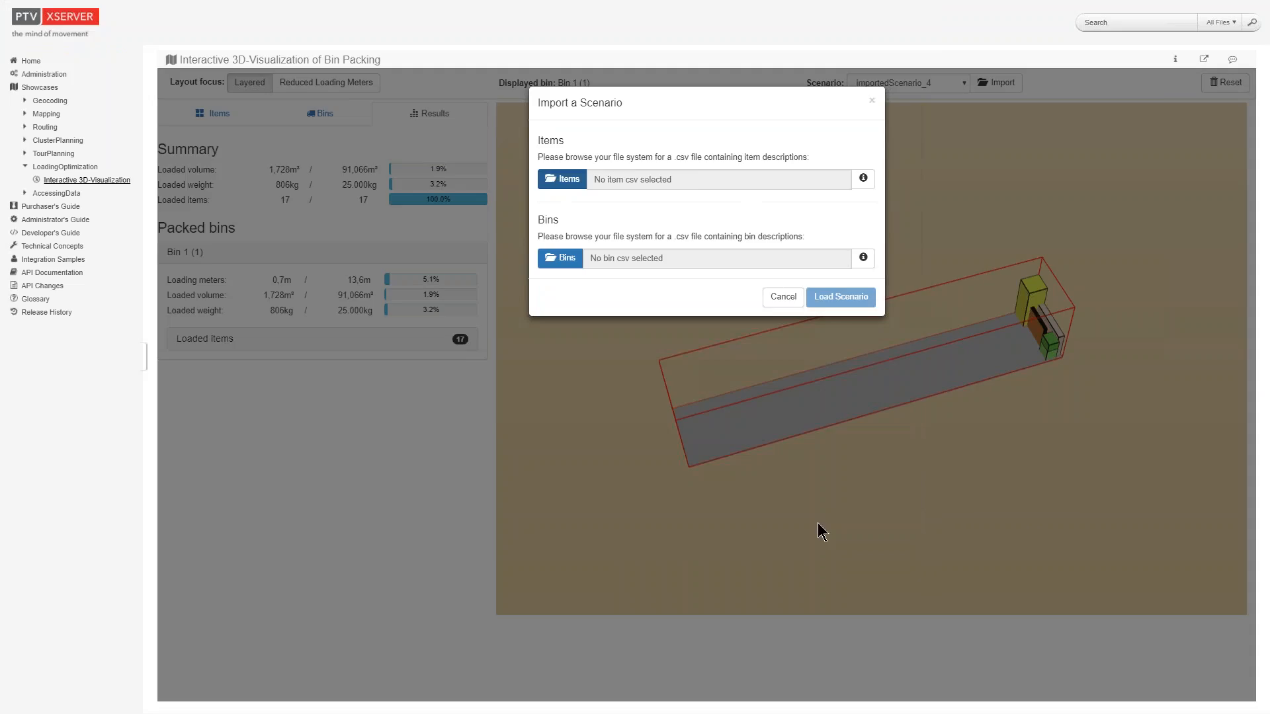
{"action": "left_click", "coordinate": [560, 258]}
{"action": "left_click", "coordinate": [151, 92]}
{"action": "left_click", "coordinate": [794, 528]}
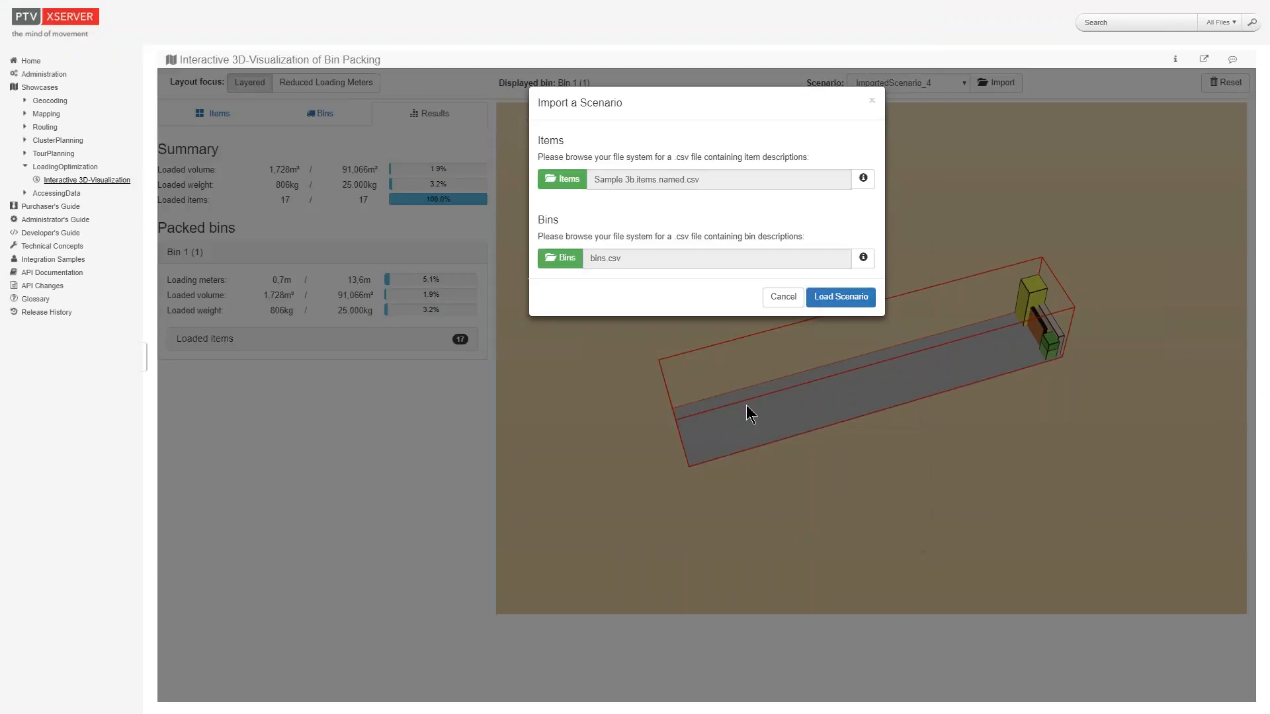
{"action": "left_click", "coordinate": [839, 297]}
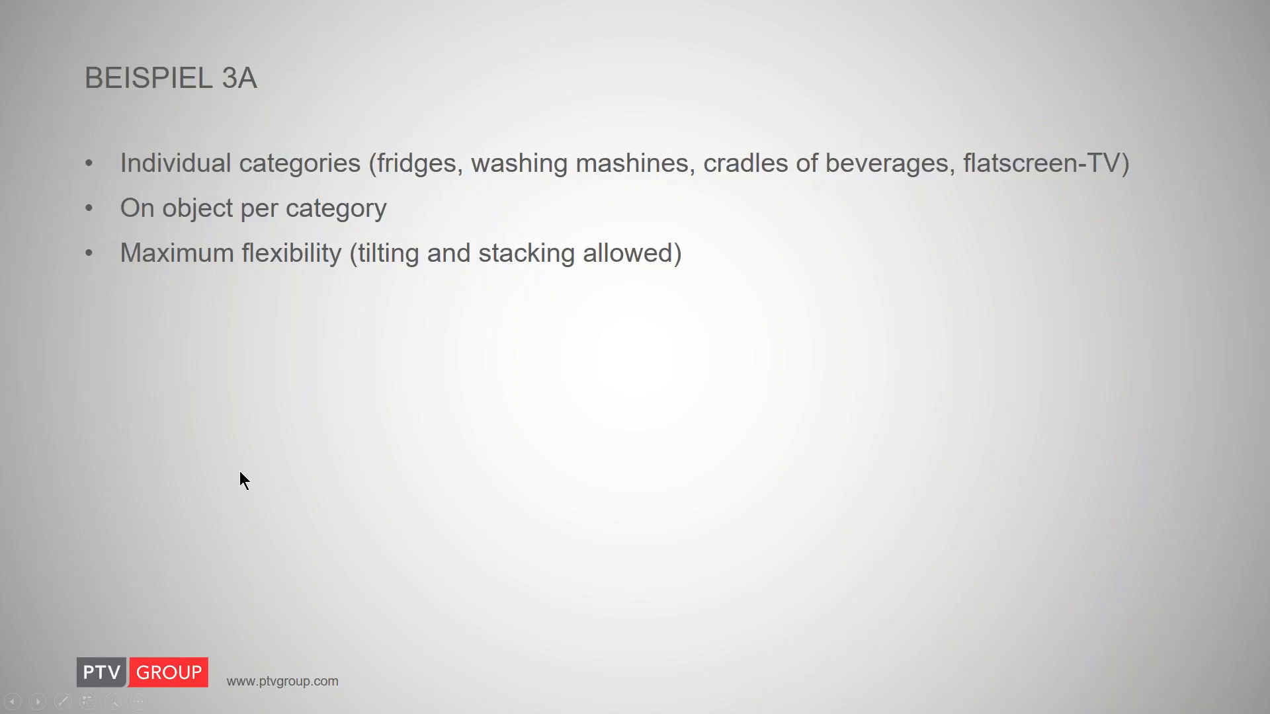
Advance the PowerPoint slide show to the Sample 3B slide, and examine the packed Bin 1 in Chrome from several angles
{"action": "key", "text": "Right"}
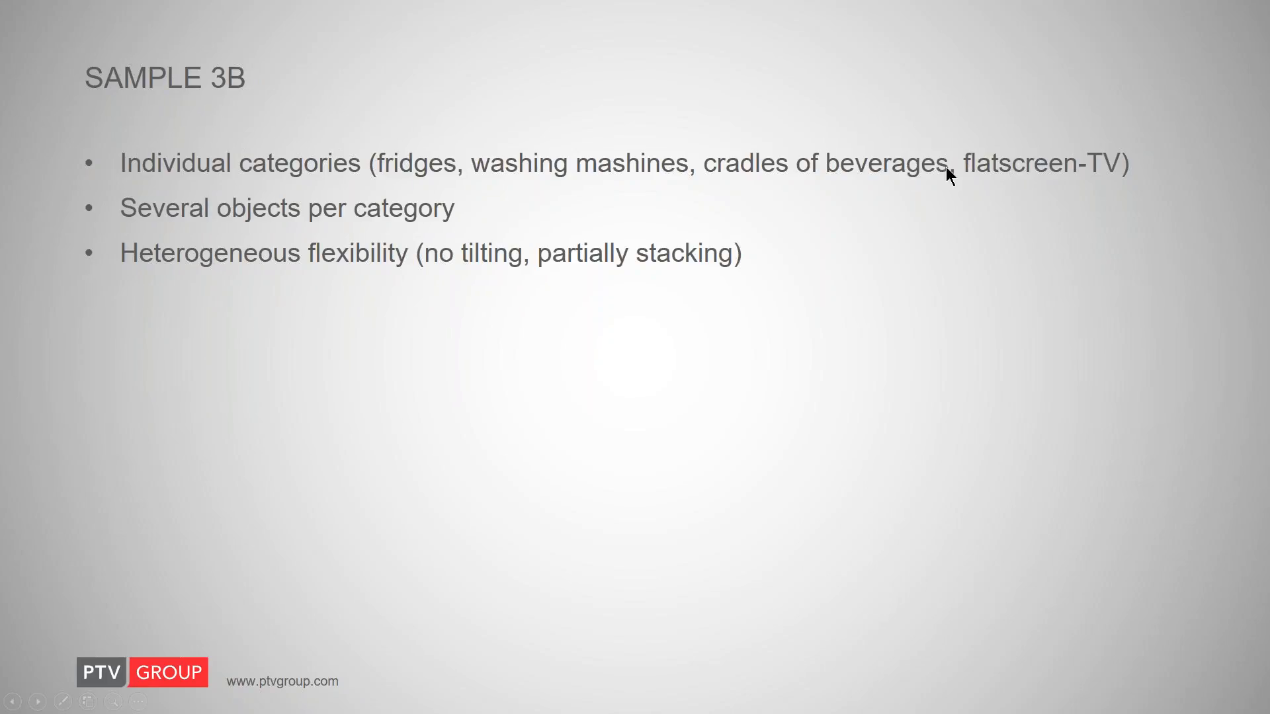
{"action": "key", "text": "alt+Tab"}
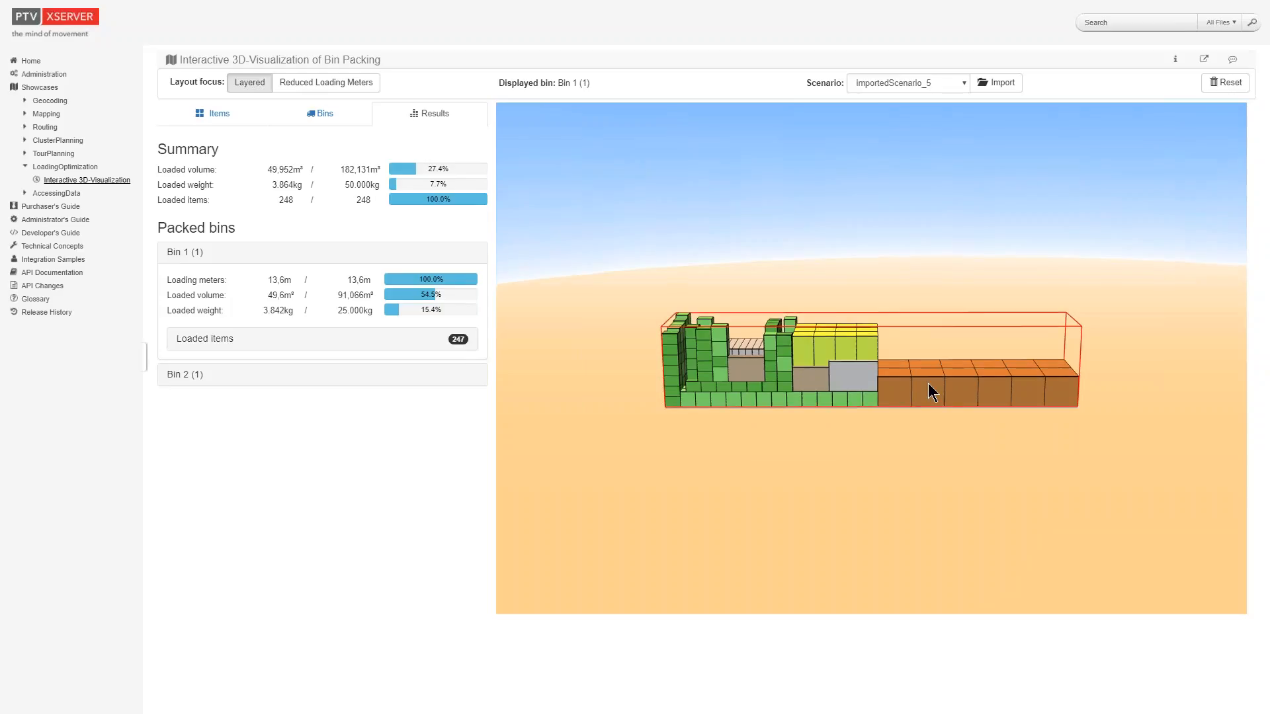
{"action": "left_click_drag", "start_coordinate": [927, 383], "coordinate": [920, 393]}
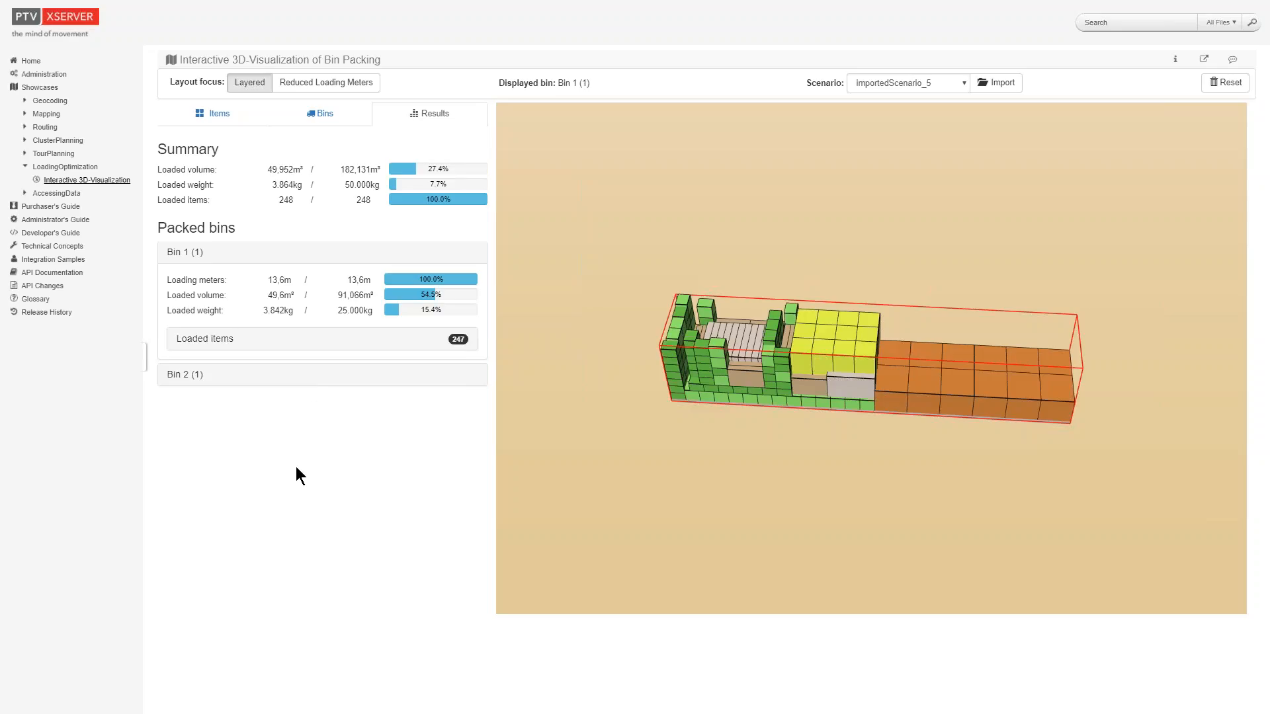
{"action": "left_click_drag", "start_coordinate": [702, 494], "coordinate": [876, 398]}
{"action": "left_click_drag", "start_coordinate": [912, 438], "coordinate": [943, 395]}
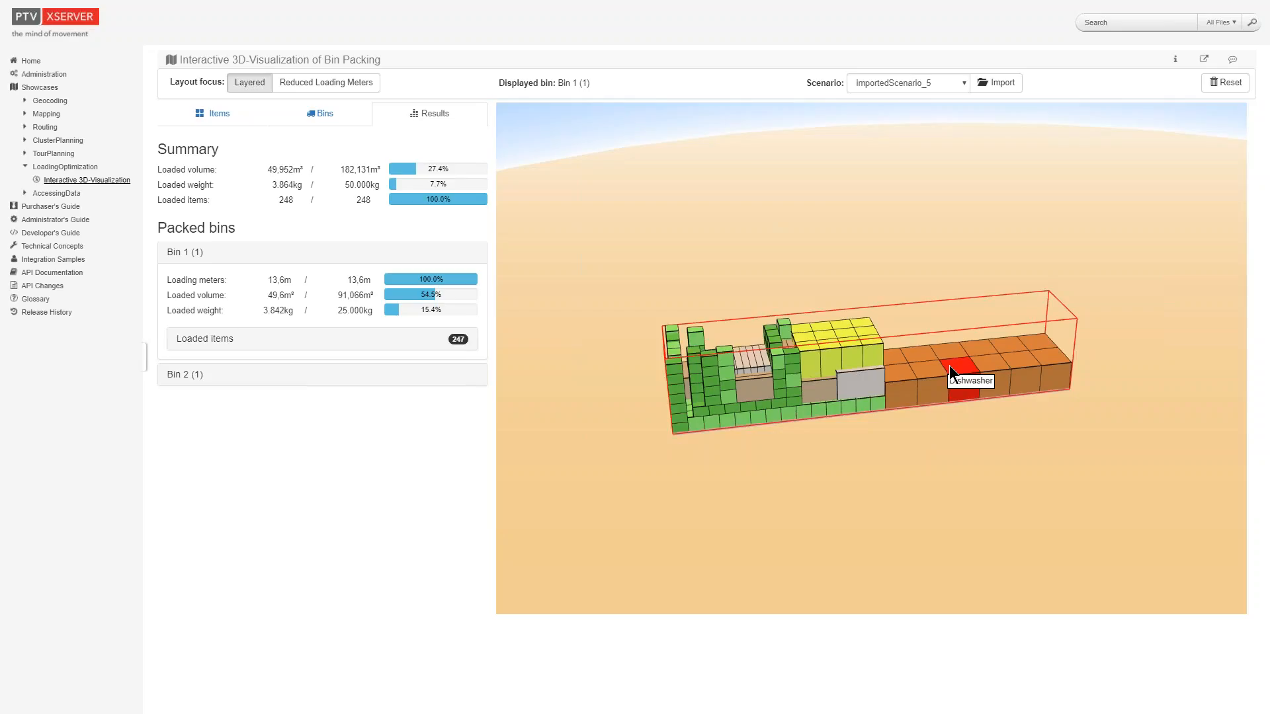
Switch to the PowerPoint slide show and advance past the Sample 3B slide to the resources and contacts slide
{"action": "key", "text": "alt+Tab"}
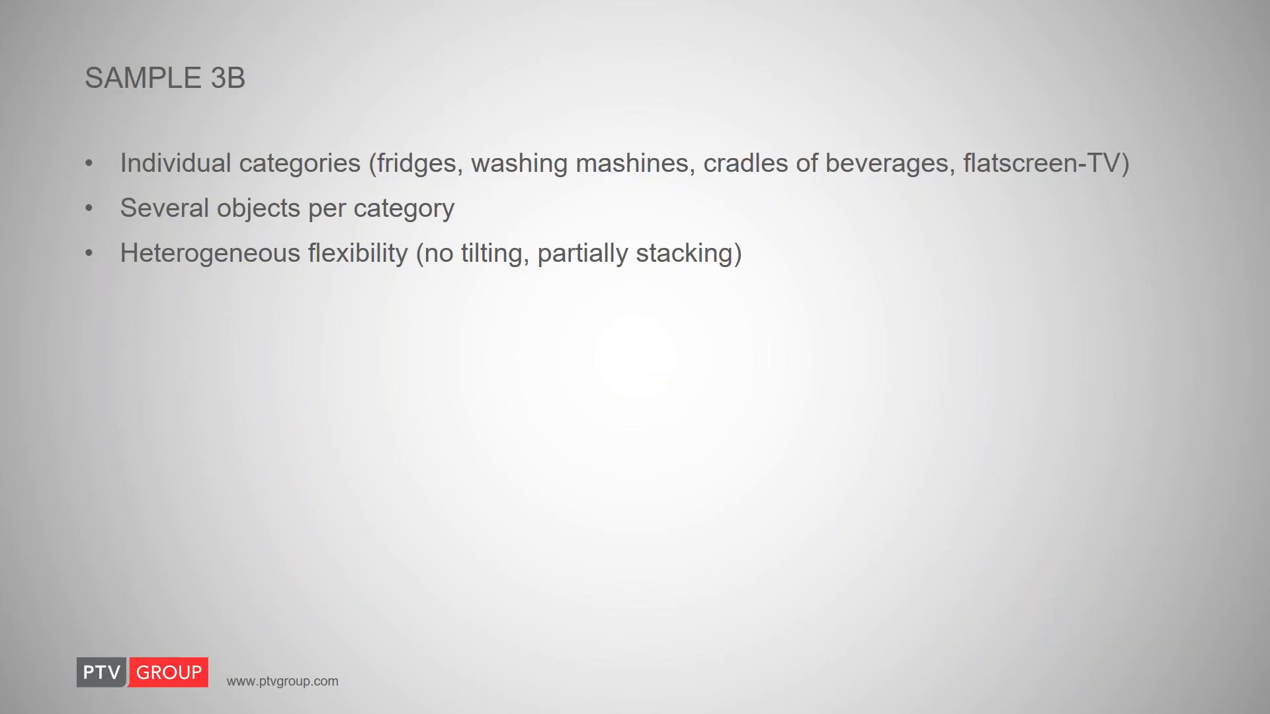
{"action": "key", "text": "Right"}
{"action": "key", "text": "Right"}
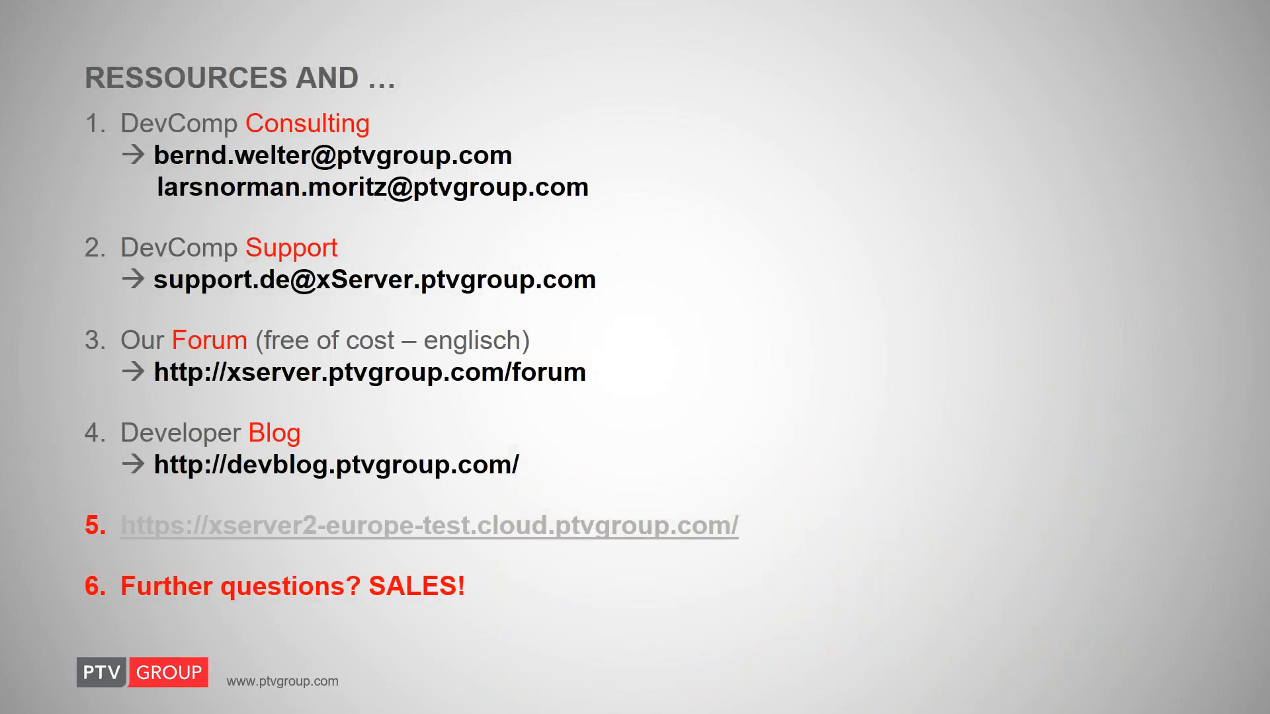